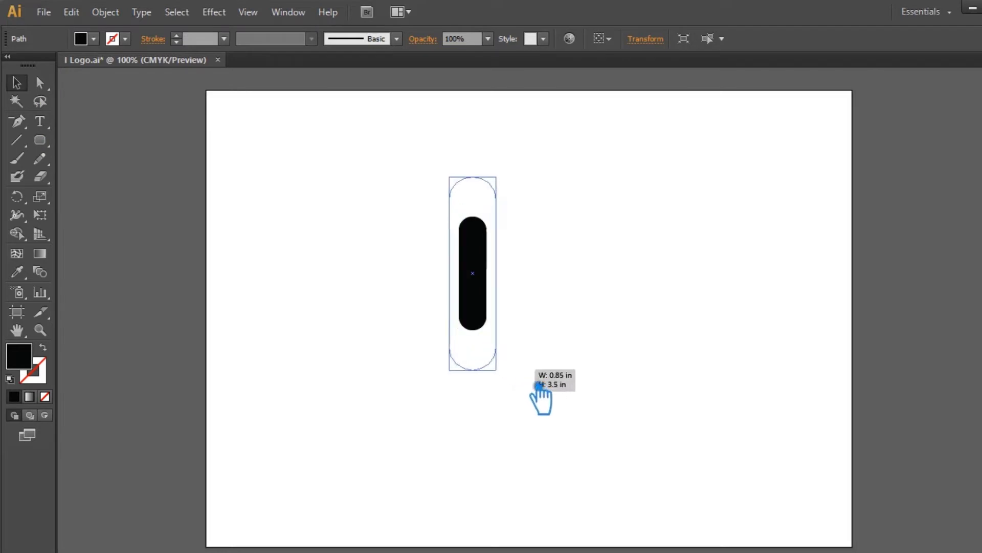
Enlarge the black rounded bar and move it down and slightly right on the artboard.
left_click(525, 323)
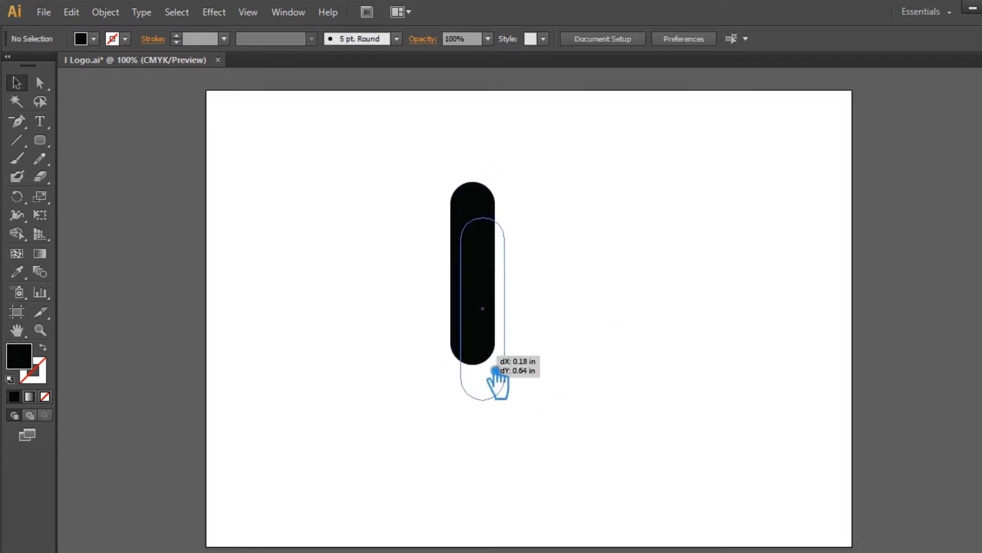
left_click(605, 310)
Draw a black circle about 0.8 in across directly above the rounded bar, centred on it and matching its width.
left_click_drag(40, 140, 102, 176)
left_click_drag(483, 204, 505, 226)
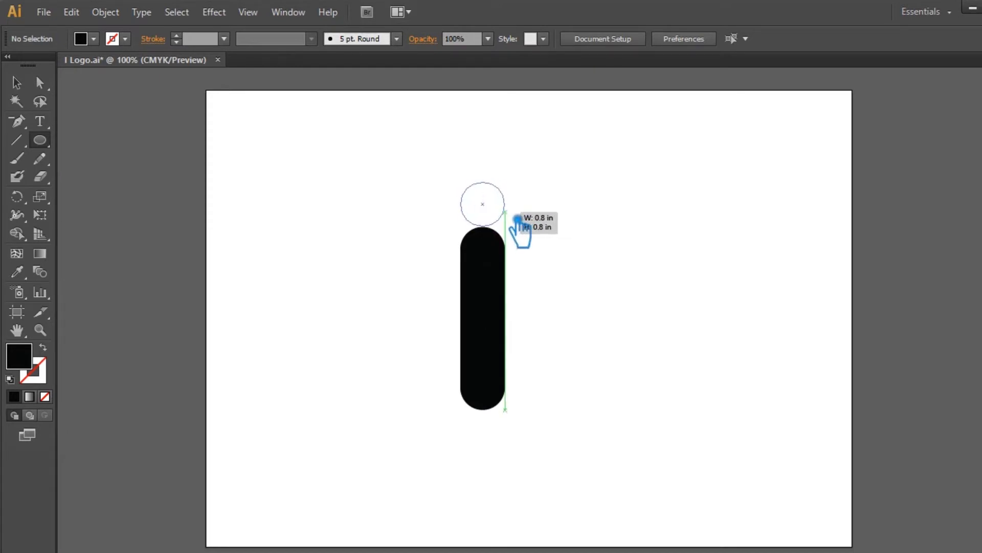
left_click_drag(518, 218, 518, 219)
key("v")
left_click(551, 225)
key("ctrl+z")
Nudge the circle straight down so that it overlaps the rounded upper end of the bar.
key("Down")
key("Down")
key("Down")
key("Down")
key("Down")
key("Down")
key("Down")
key("Down")
key("Down")
key("Down")
key("Down")
key("Down")
key("Down")
key("Down")
key("Down")
key("Down")
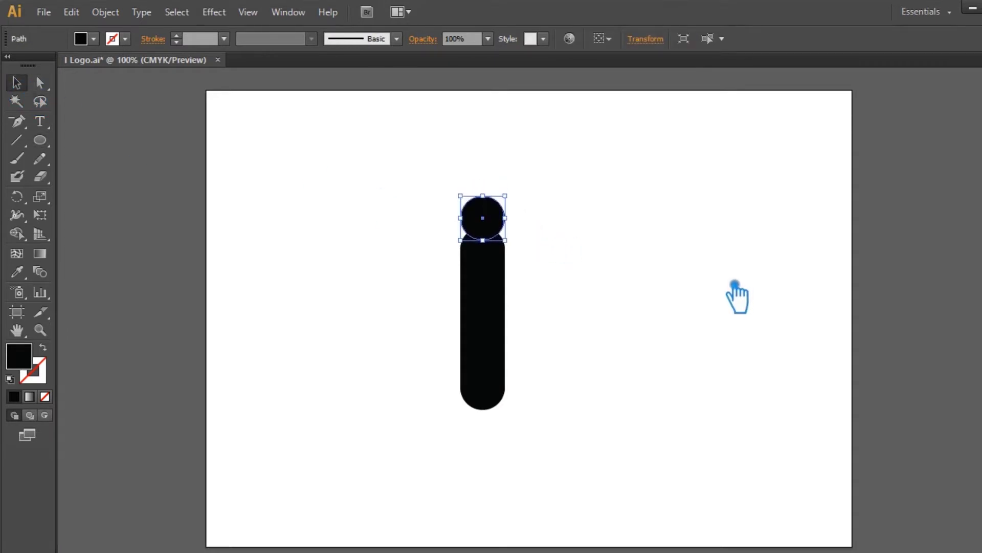
key("Down")
key("Down")
key("Down")
key("Down")
key("Down")
left_click(723, 252)
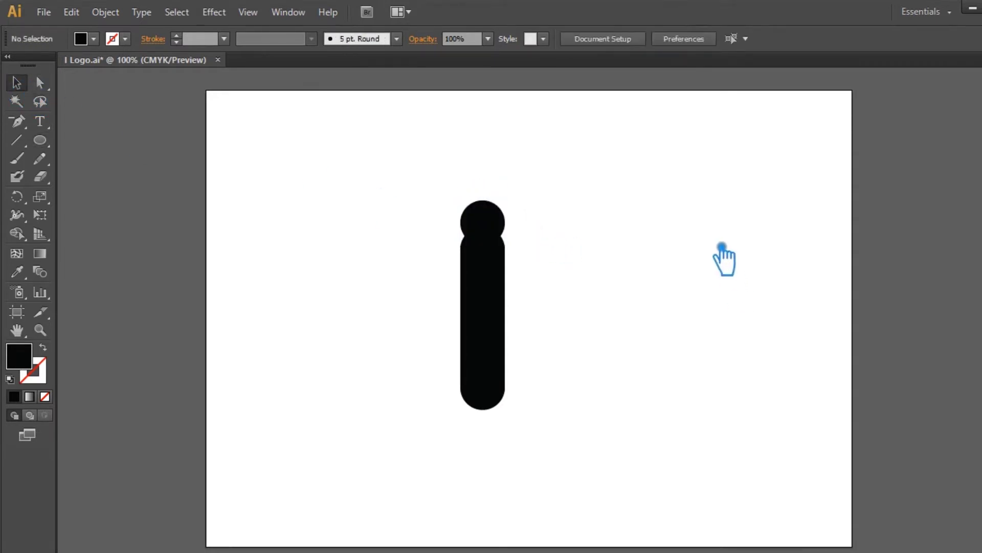
Offset the circle's path outward by 0.2 in with miter joins.
left_click(504, 229)
left_click_drag(598, 261, 429, 161)
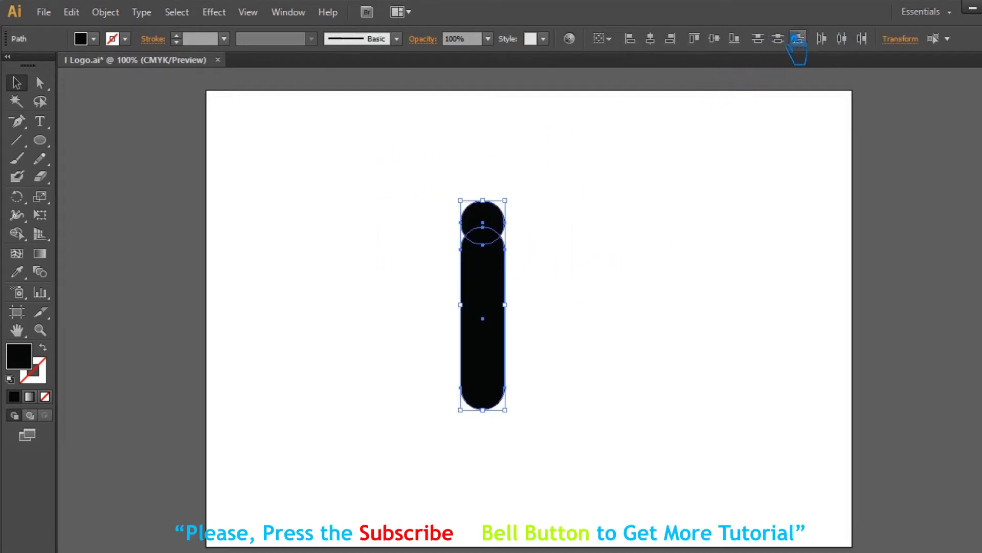
left_click(519, 217)
left_click(483, 214)
left_click(105, 11)
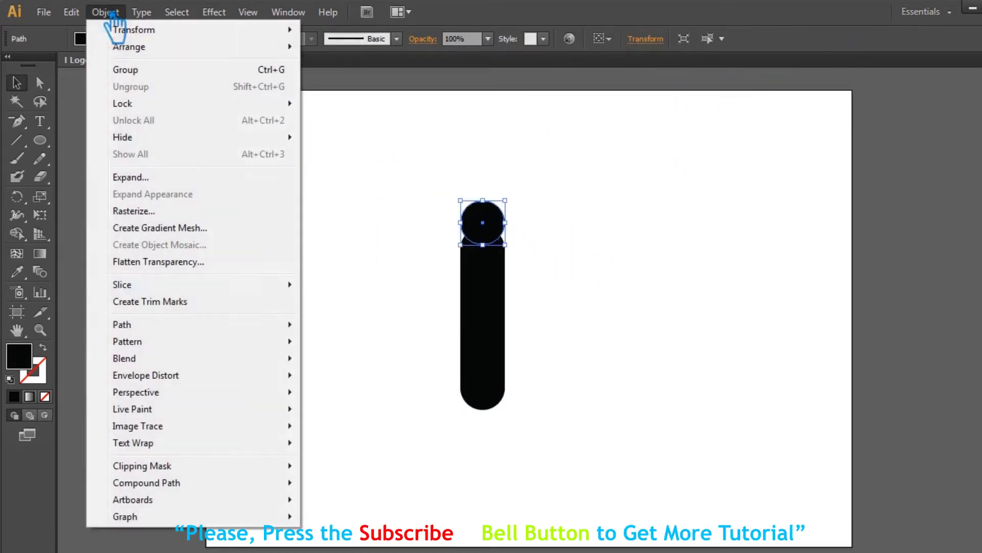
mouse_move(172, 325)
left_click(405, 382)
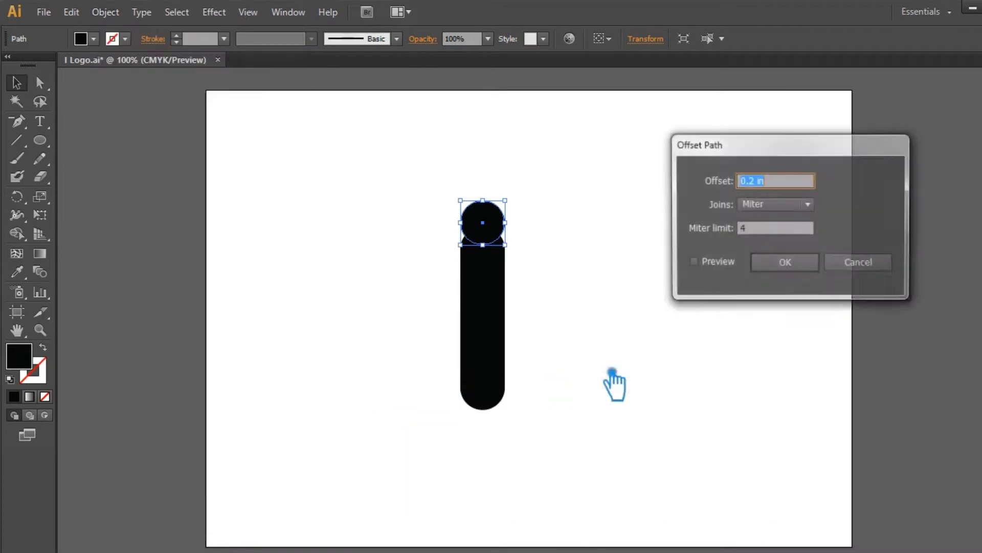
left_click(706, 268)
left_click(785, 263)
Divide the circle, its offset outline and the bar into separate pieces with Pathfinder.
left_click(634, 307)
left_click_drag(634, 307, 416, 209)
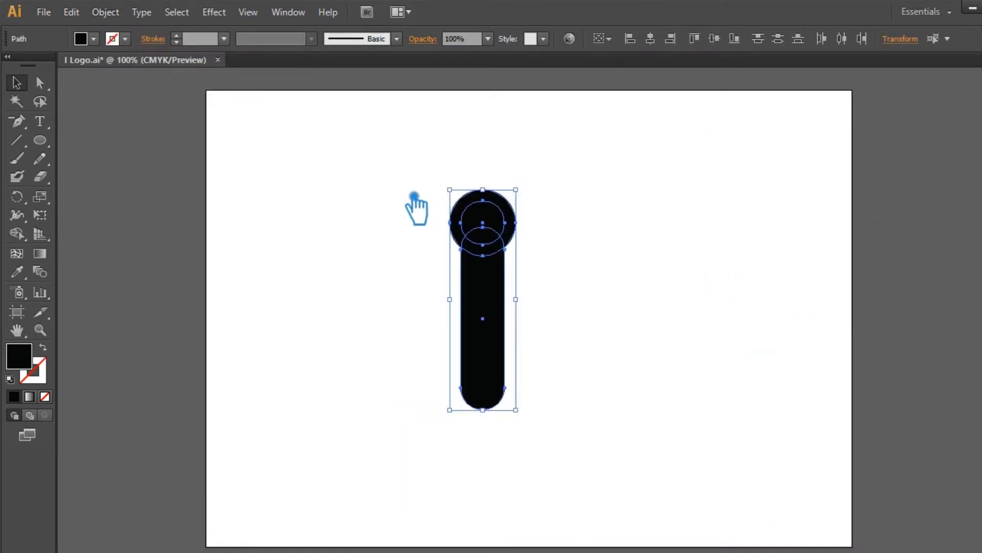
key("ctrl+shift+F9")
left_click(862, 454)
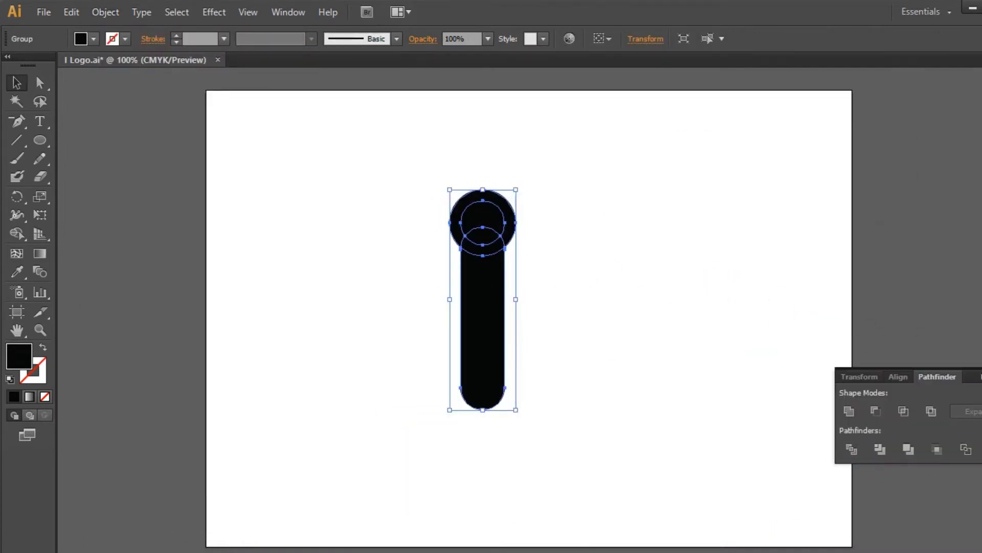
left_click(654, 292)
Ungroup the divided pieces and delete the offset ring around the circle to leave a gap above the stem.
left_click(513, 227)
right_click(502, 219)
left_click(545, 307)
left_click(521, 237)
left_click(515, 230)
key("Delete")
Unite the remaining circle pieces into one solid dot and save the file.
left_click(468, 210)
left_click(979, 377)
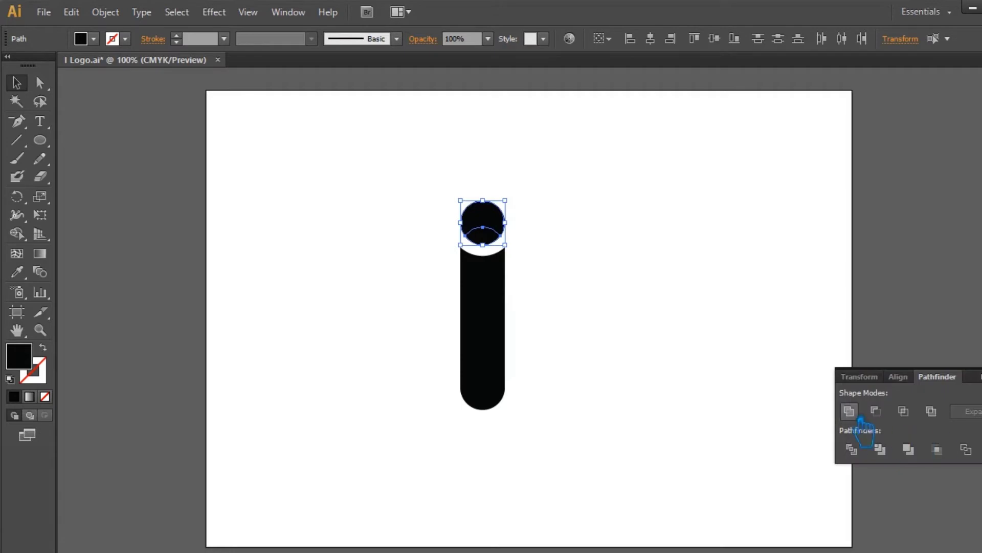
left_click(848, 408)
left_click(734, 367)
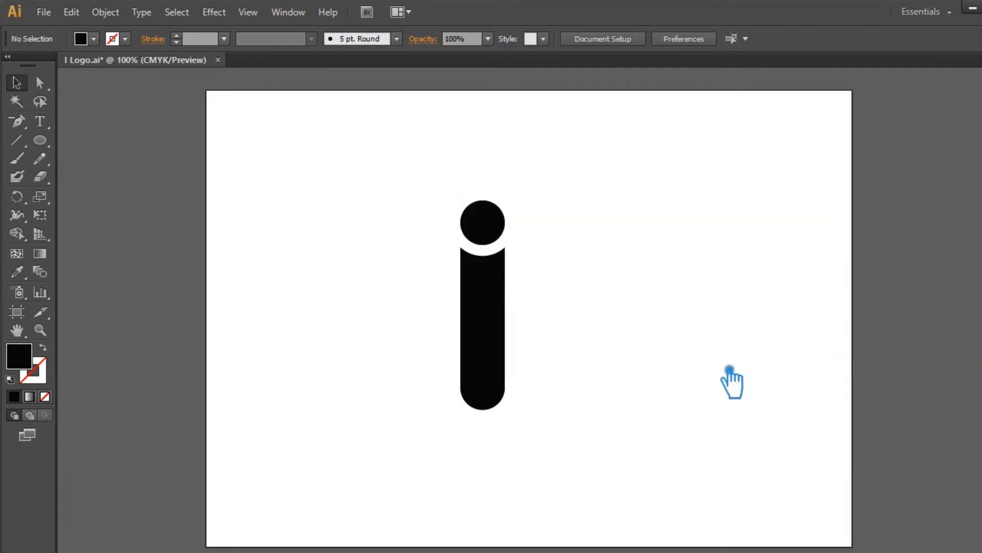
key("ctrl+s")
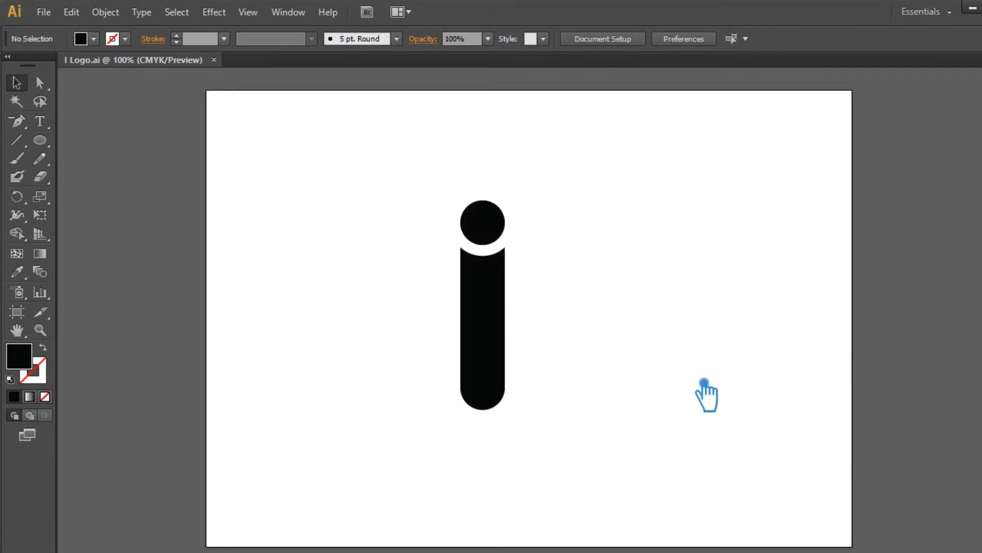
Move the gear shape from outside the artboard onto the letter i, with the dot inside the gear's opening.
key("ctrl+minus")
key("ctrl+minus")
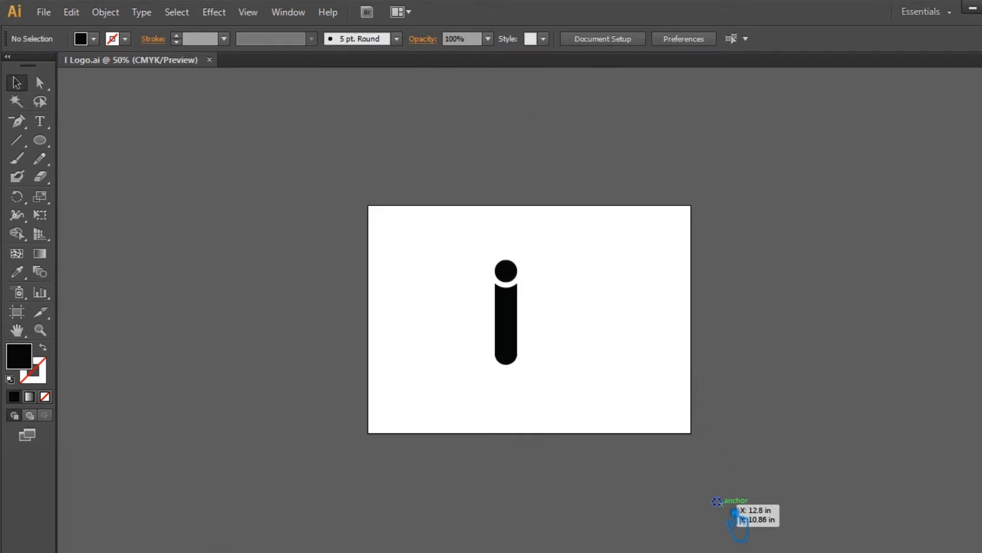
key("ctrl+a")
left_click_drag(725, 495, 769, 450)
left_click_drag(745, 473, 534, 254)
left_click(655, 314)
key("ctrl+plus")
key("ctrl+plus")
key("ctrl+plus")
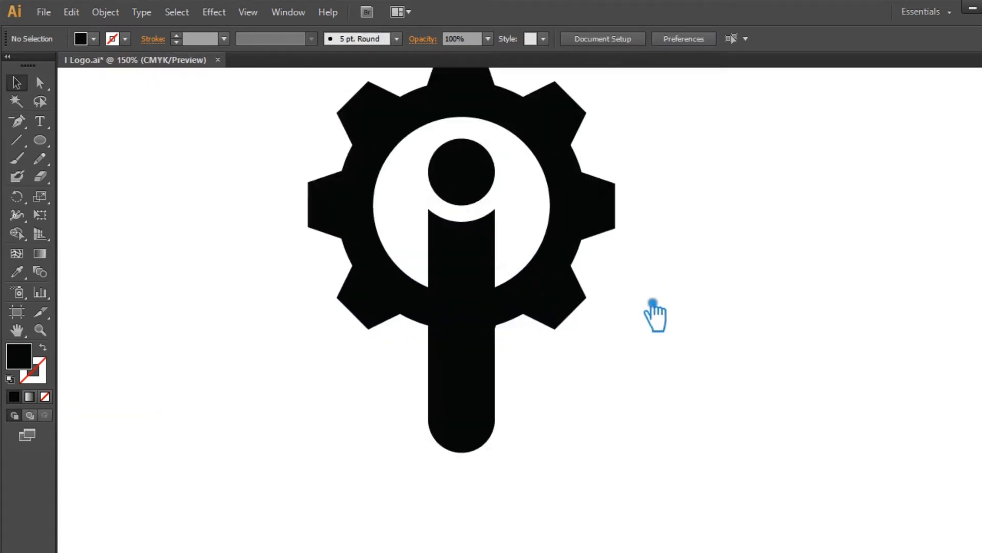
Scale the gear up proportionally about its centre so that its opening leaves more room around the dot.
left_click(560, 368)
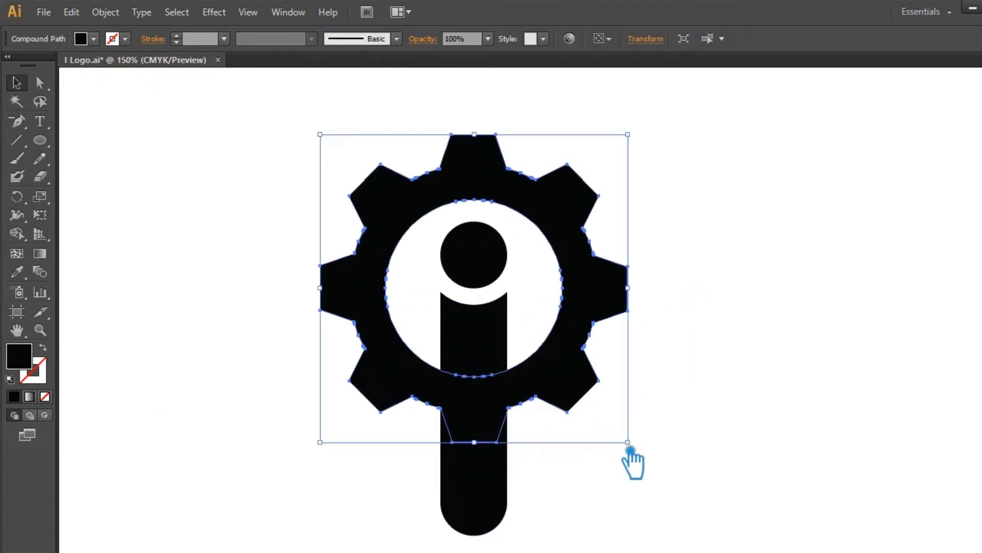
left_click_drag(641, 450, 704, 484)
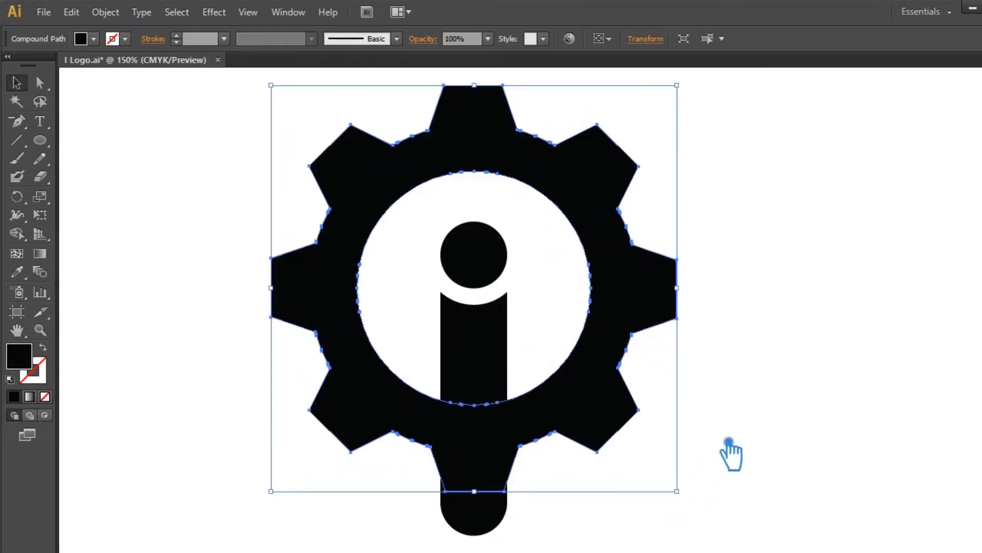
left_click(761, 400)
Rotate the gear around its centre so that the gap between two teeth lines up with the i's stem.
left_click(563, 436)
key("ctrl+shift+b")
left_click_drag(782, 467, 816, 373)
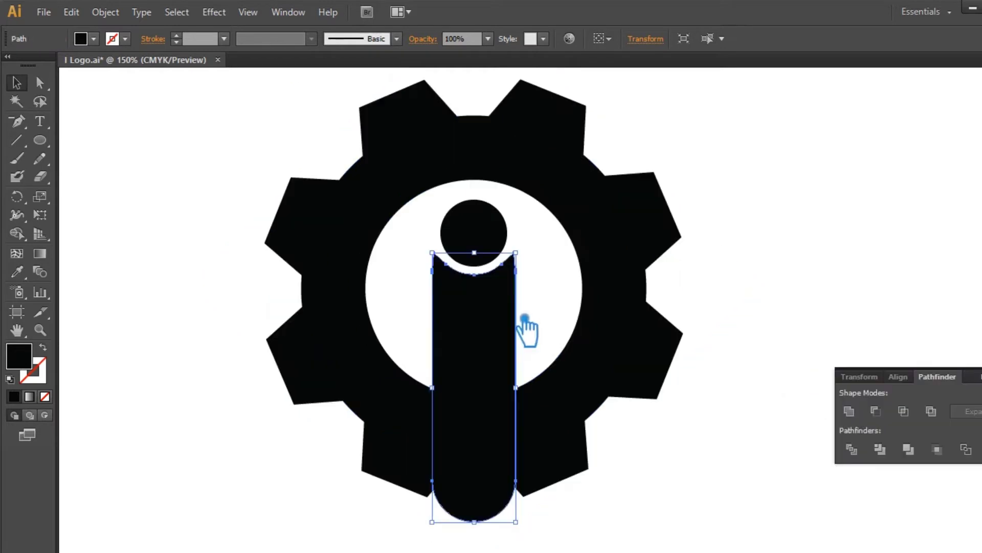
Delete the existing offset outline around the i's stem.
left_click(527, 329)
left_click(500, 344)
left_click(537, 303)
left_click(513, 302)
key("Delete")
Offset the path of the i's stem outward by 0.2 in with miter joins.
left_click(505, 302)
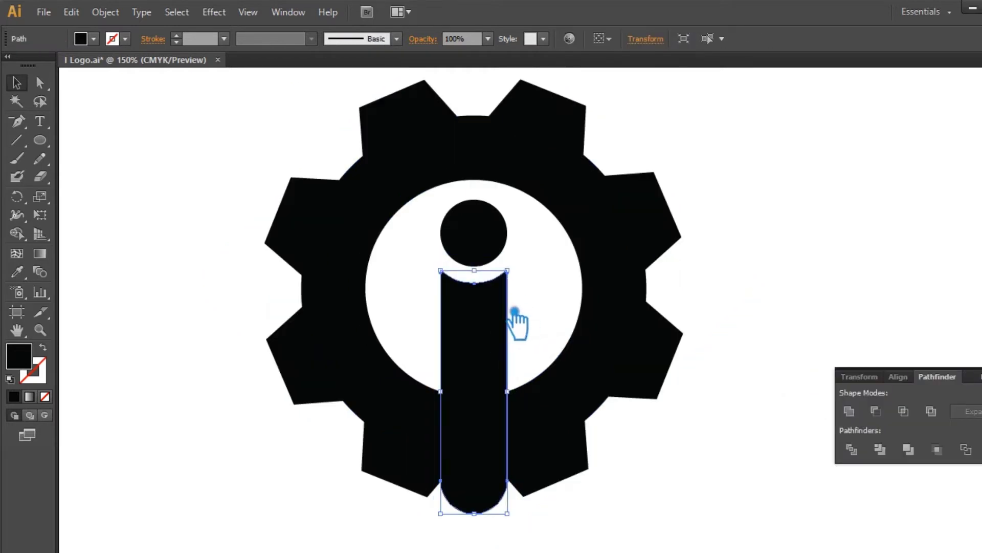
left_click(105, 11)
mouse_move(256, 325)
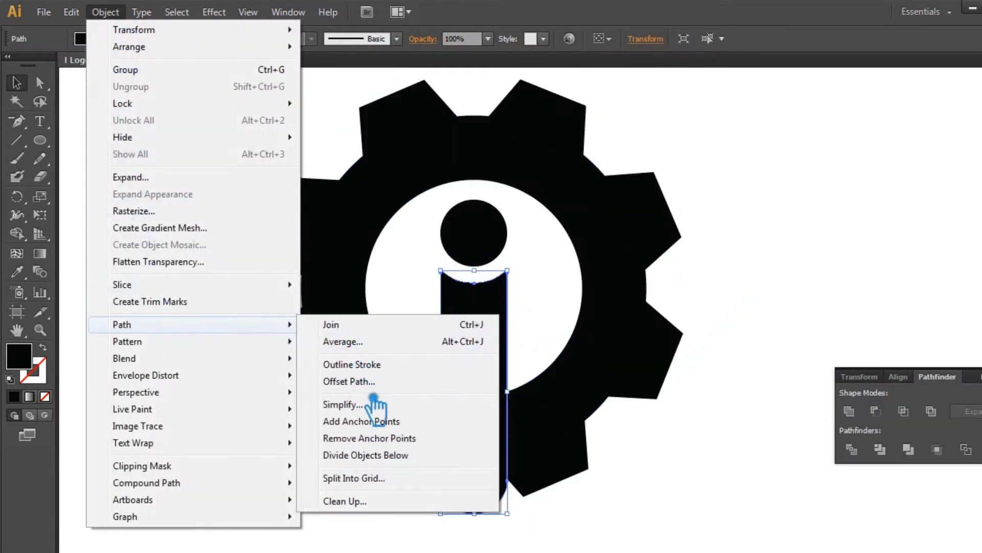
left_click(358, 384)
left_click(692, 263)
left_click(763, 186)
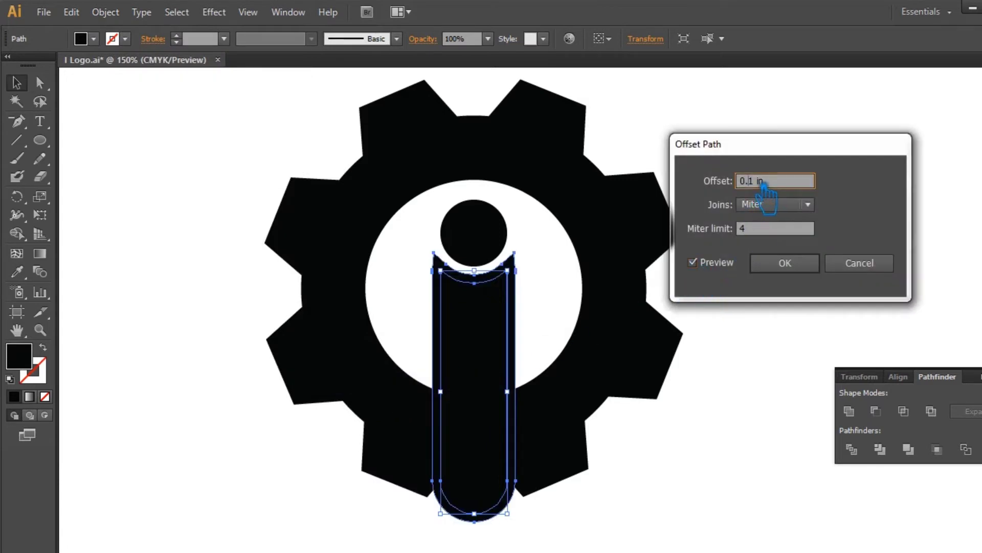
type("2")
left_click(793, 273)
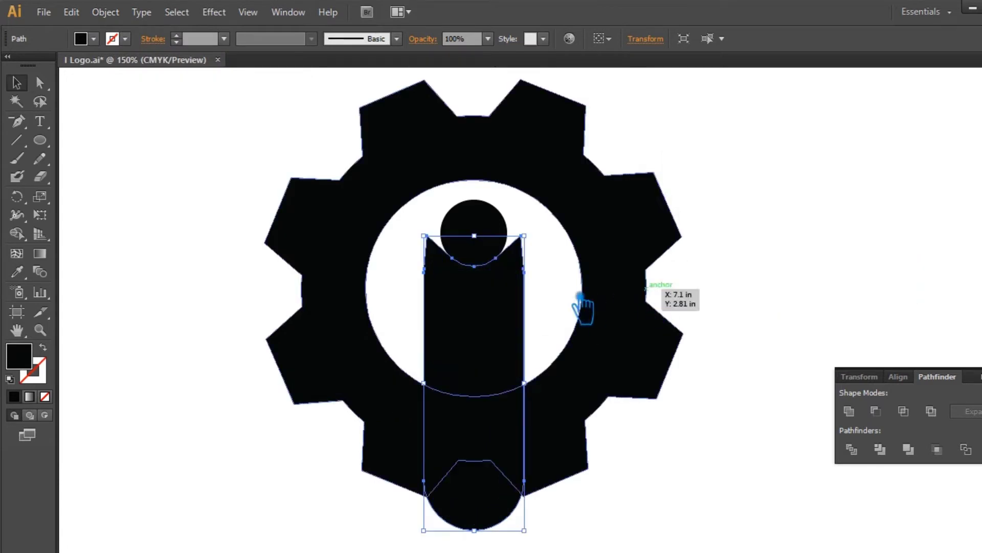
Delete the larger offset copy of the gear, keeping the original gear.
left_click(402, 370)
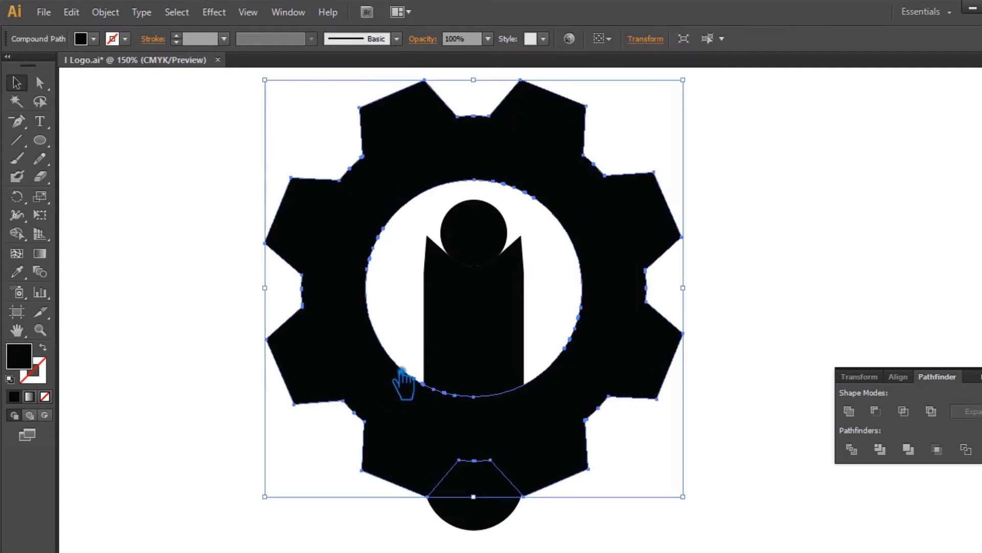
key("ctrl+shift+a")
left_click(285, 348)
key("Delete")
Offset the gear's path by 0.3 in with miter joins.
left_click(328, 347)
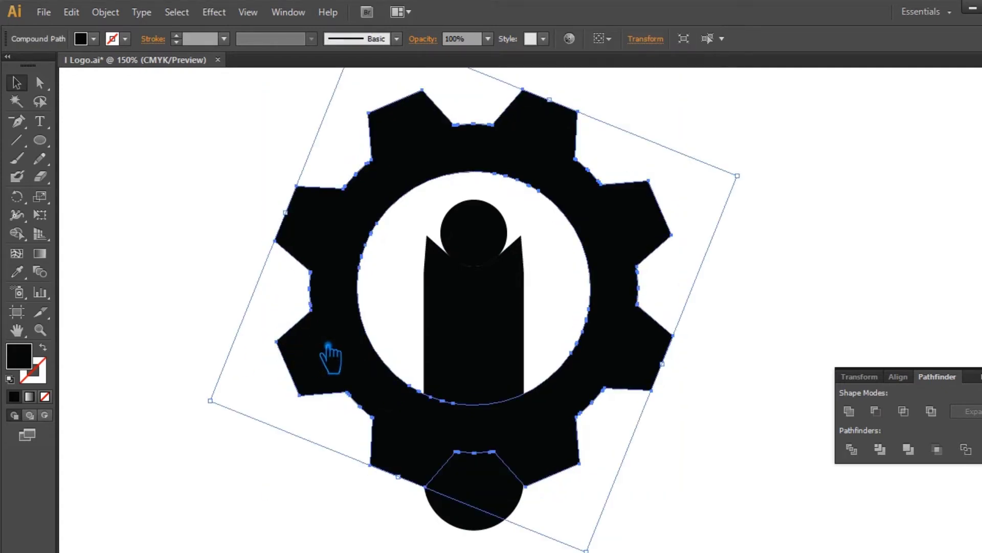
left_click(105, 12)
mouse_move(138, 328)
left_click(338, 382)
left_click(703, 265)
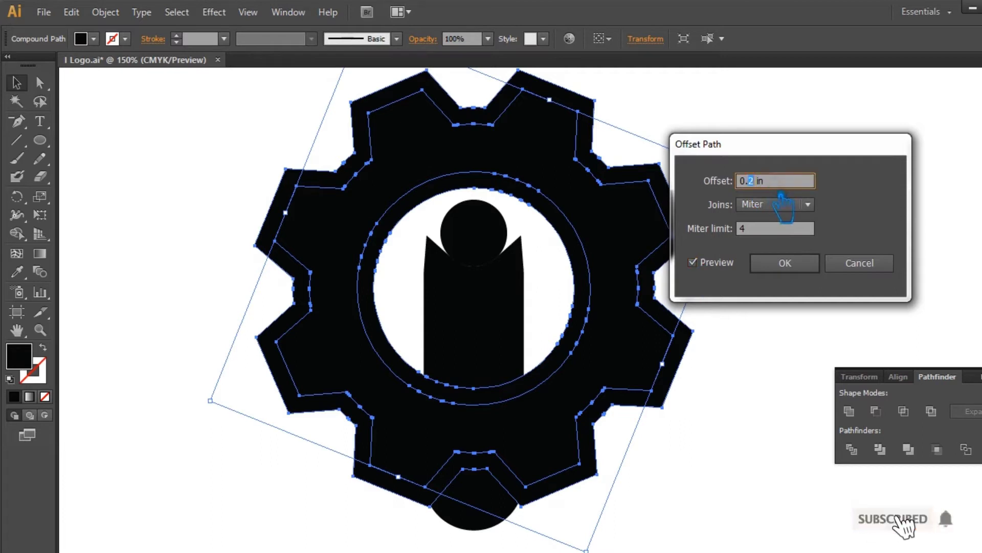
key("BackSpace")
type("4")
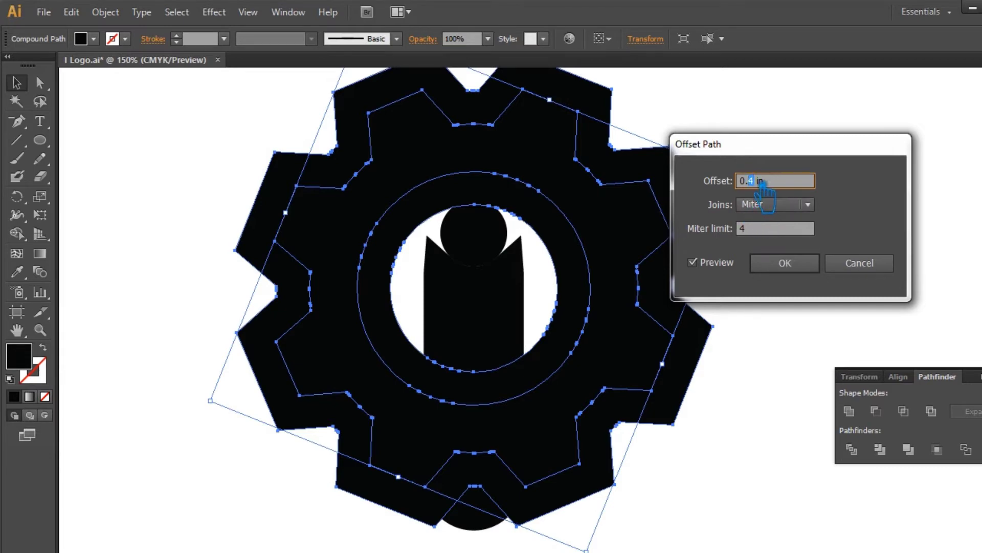
type("3")
left_click(792, 266)
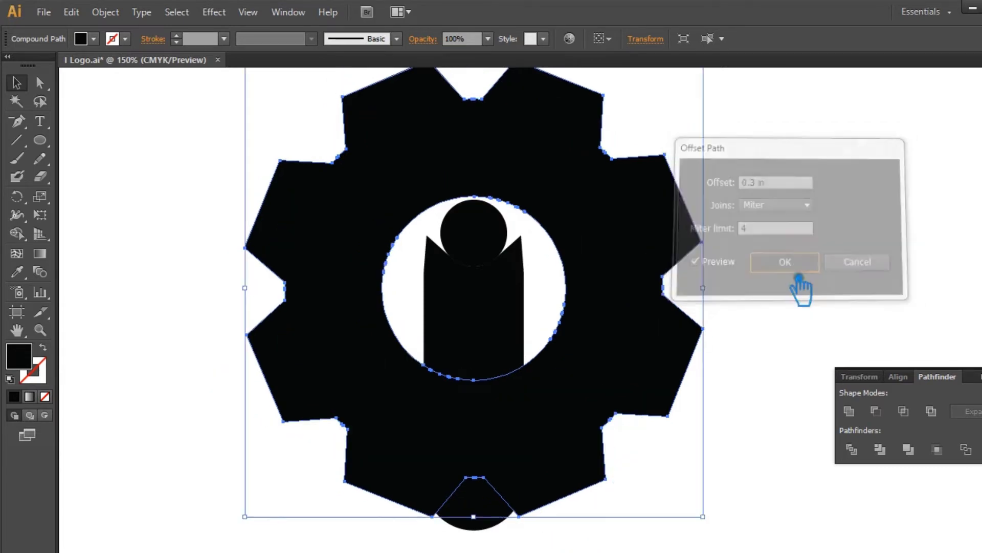
Rotate the gear together with its offset outline so that one tooth lines up with the lower end of the stem.
left_click_drag(593, 552, 593, 551)
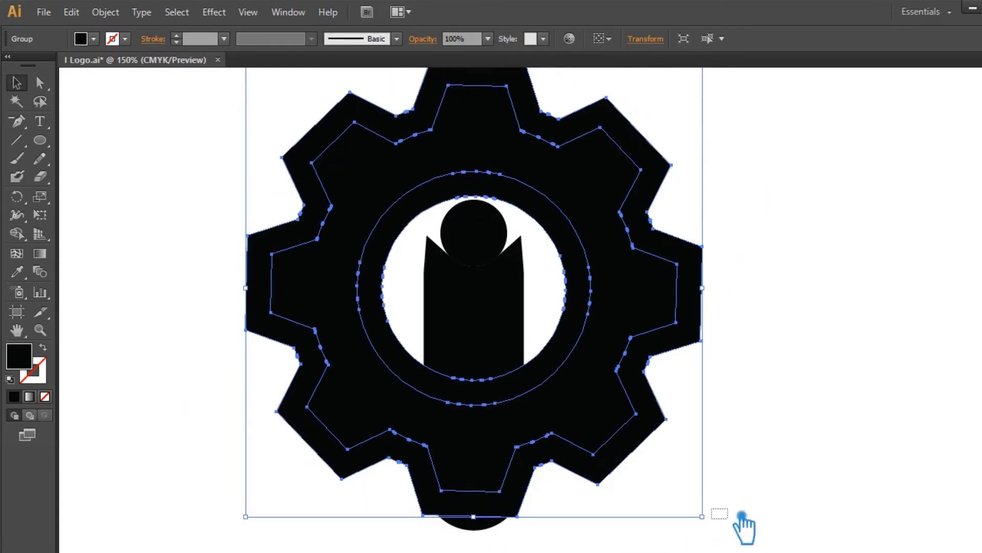
left_click(742, 515)
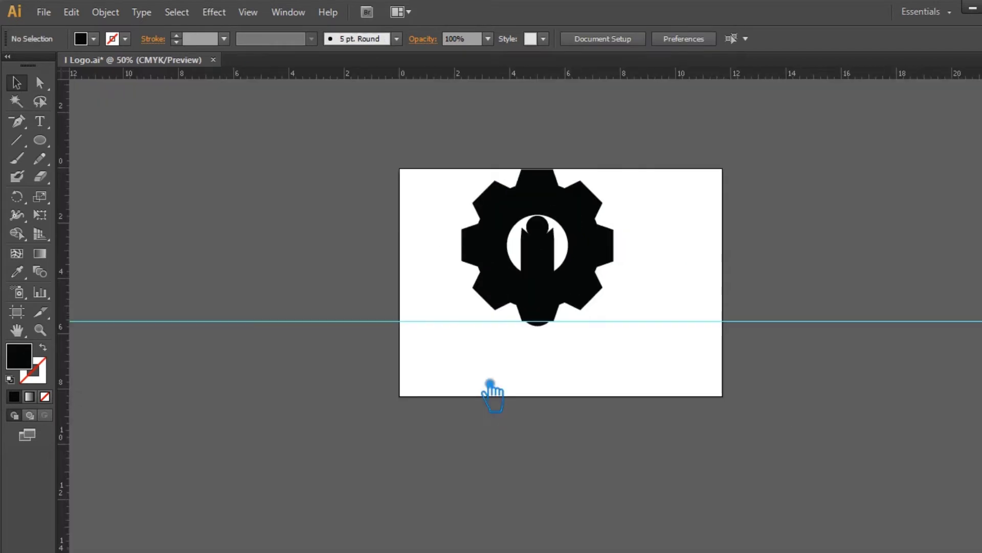
key("ctrl+=")
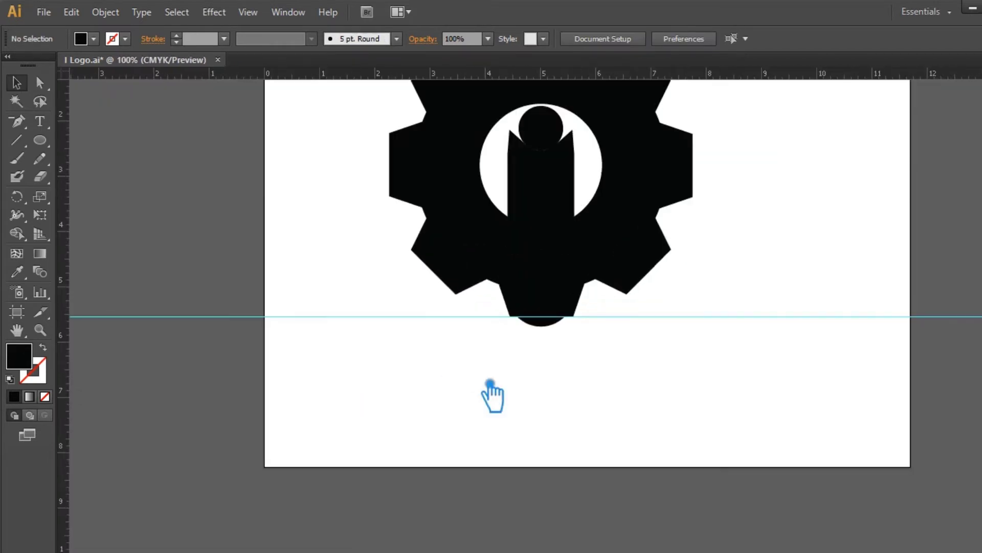
scroll(788, 254, "up", 3)
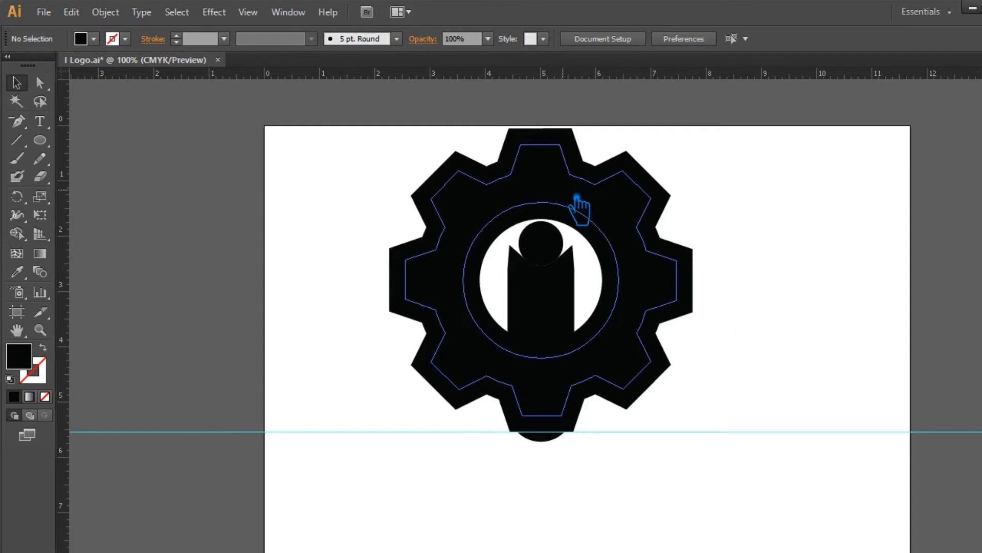
left_click_drag(768, 427, 355, 157)
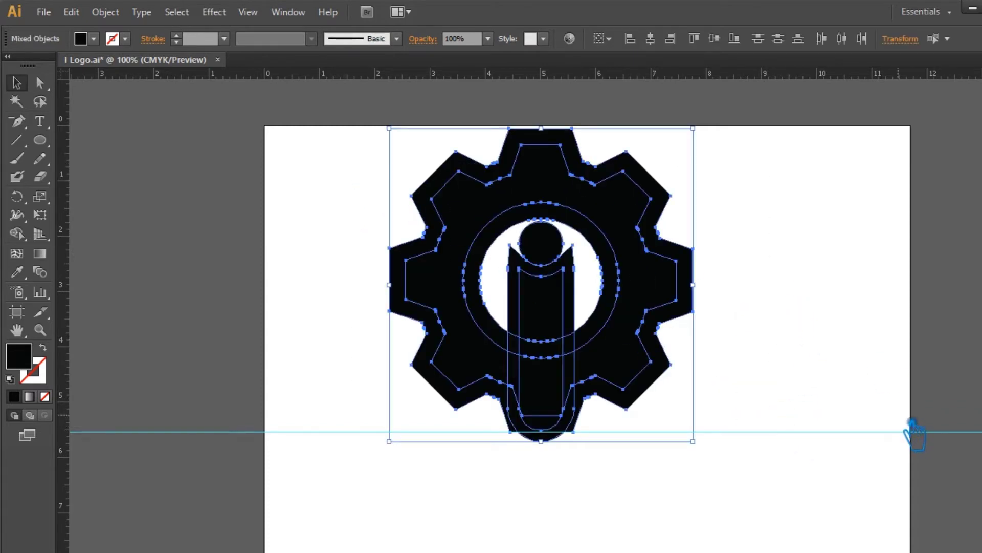
key("ctrl+shift+F9")
left_click(803, 432)
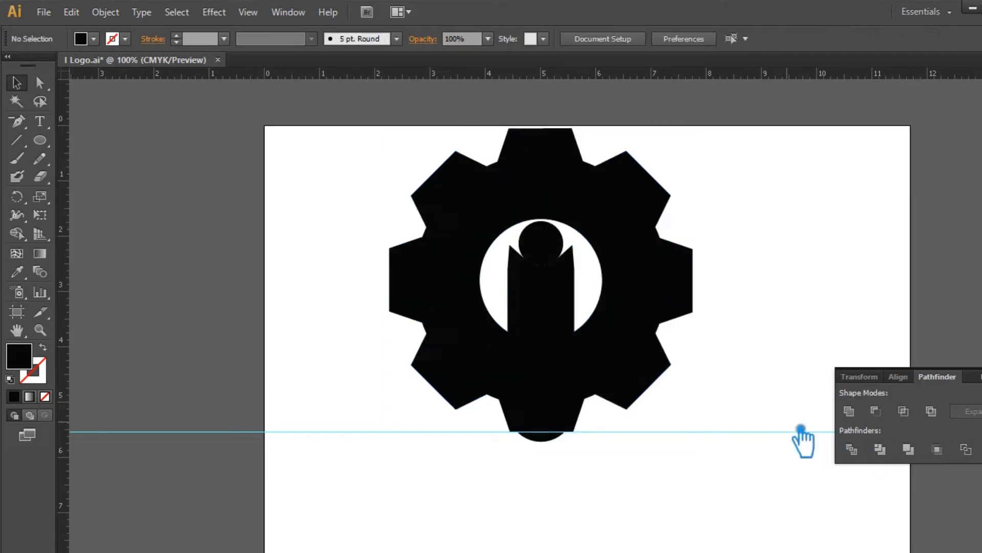
key("ctrl+shift+F9")
Divide the gear, the letter i and their offset outlines into separate pieces with Pathfinder.
left_click_drag(766, 435, 424, 176)
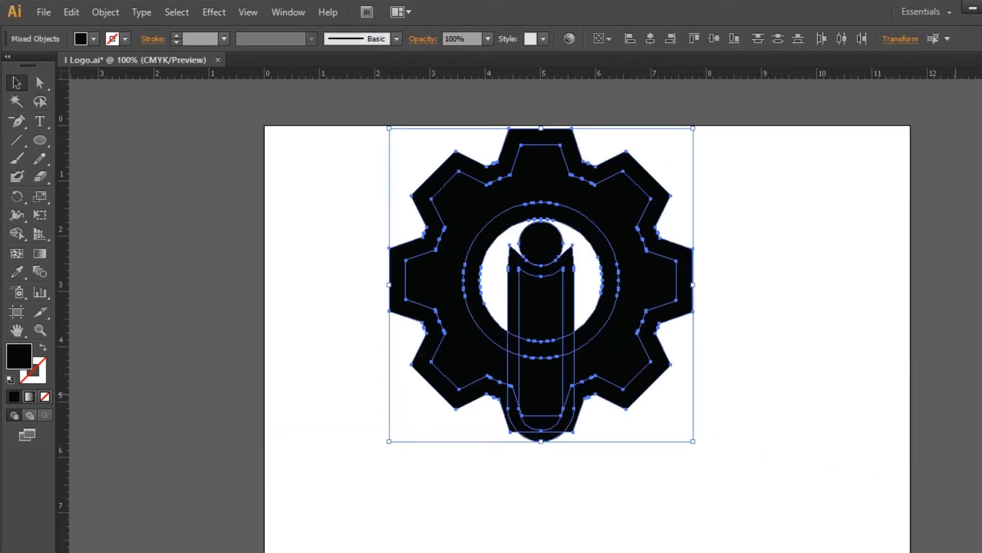
key("ctrl+shift+F9")
left_click(852, 449)
key("ctrl+shift+F9")
left_click(716, 269)
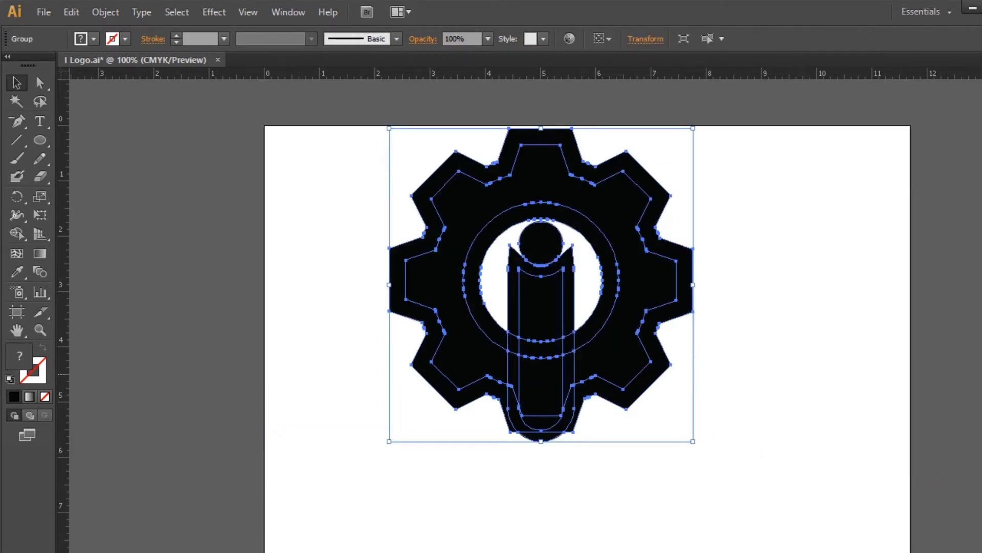
Ungroup the divided artwork and delete the outer offset piece surrounding the gear's teeth.
right_click(681, 256)
left_click(723, 347)
left_click(793, 316)
left_click(704, 259)
key("Delete")
Delete the leftover offset pieces surrounding the letter i inside the gear's central hole.
left_click(588, 268)
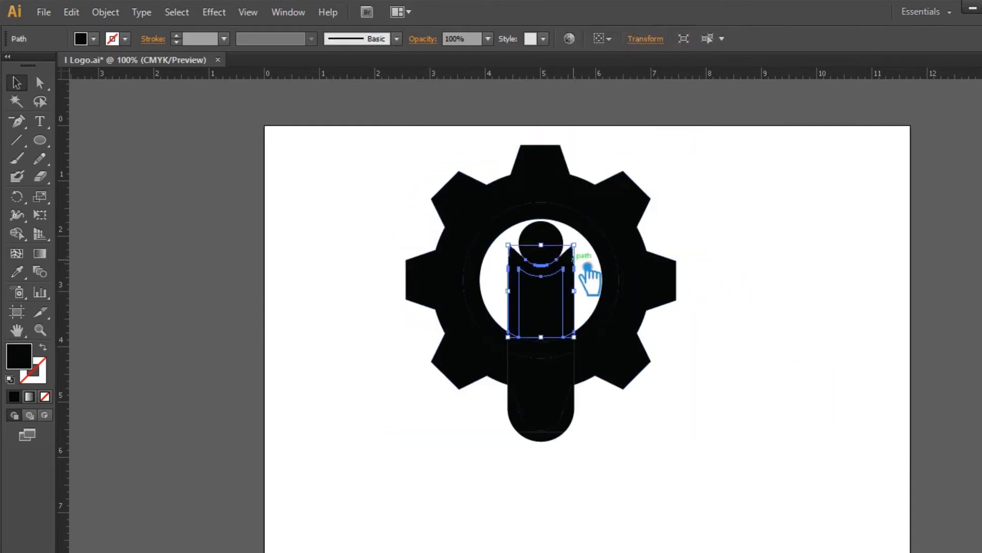
key("Delete")
left_click(588, 274)
key("Delete")
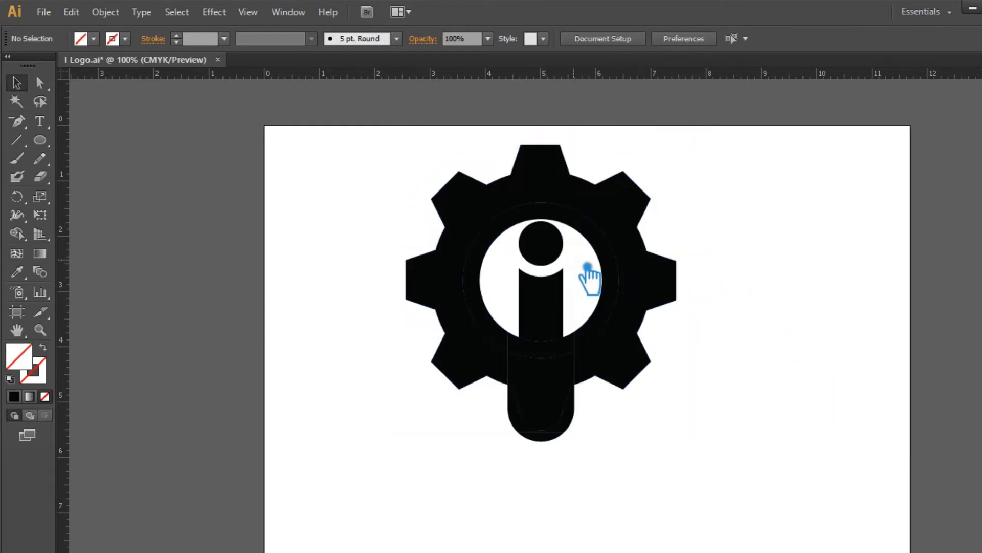
Delete the leftover offset and tooth pieces around the rounded lower end of the stem.
left_click(570, 443)
key("Delete")
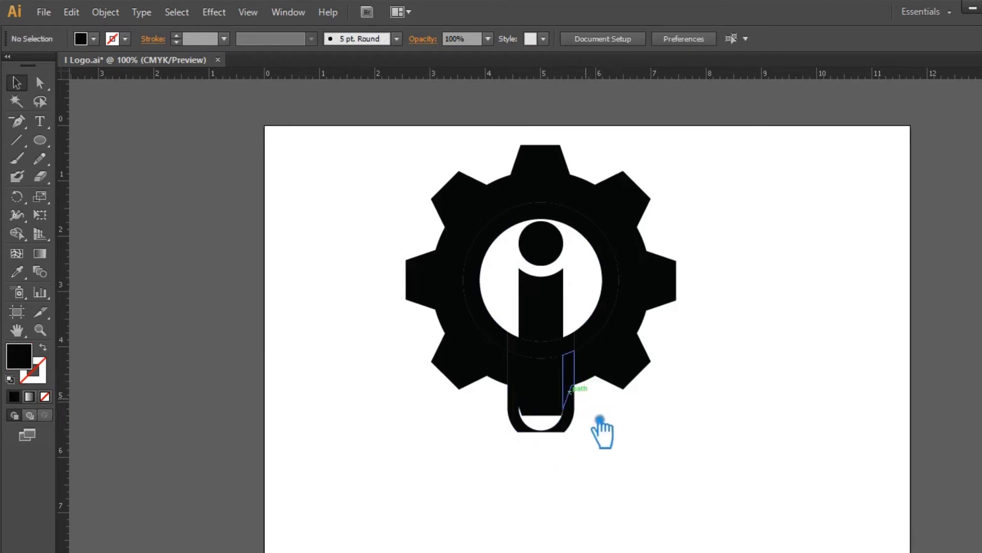
left_click(587, 434)
key("Delete")
left_click(584, 431)
key("Delete")
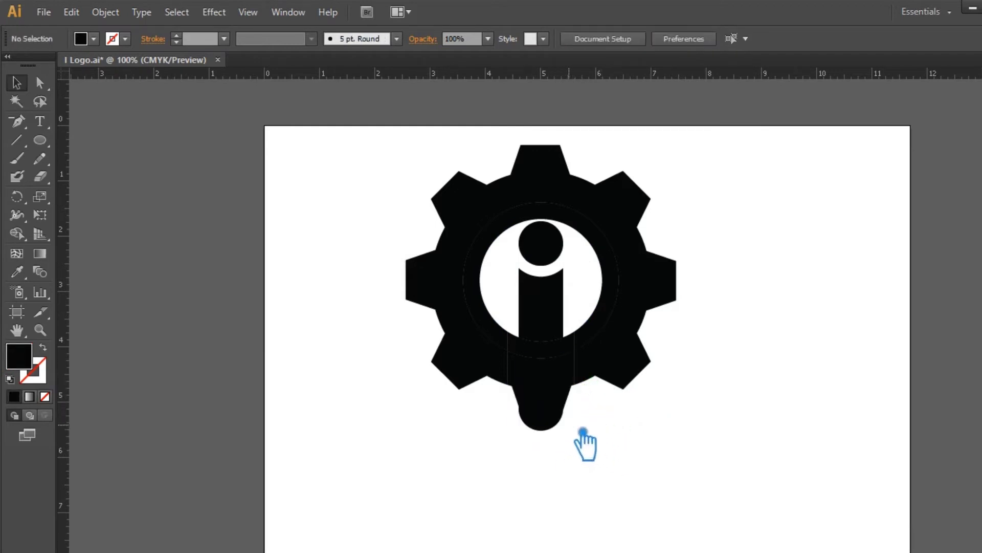
Delete the strips flanking the stem on both sides so that a gap separates it from the gear.
left_click(524, 386)
key("Delete")
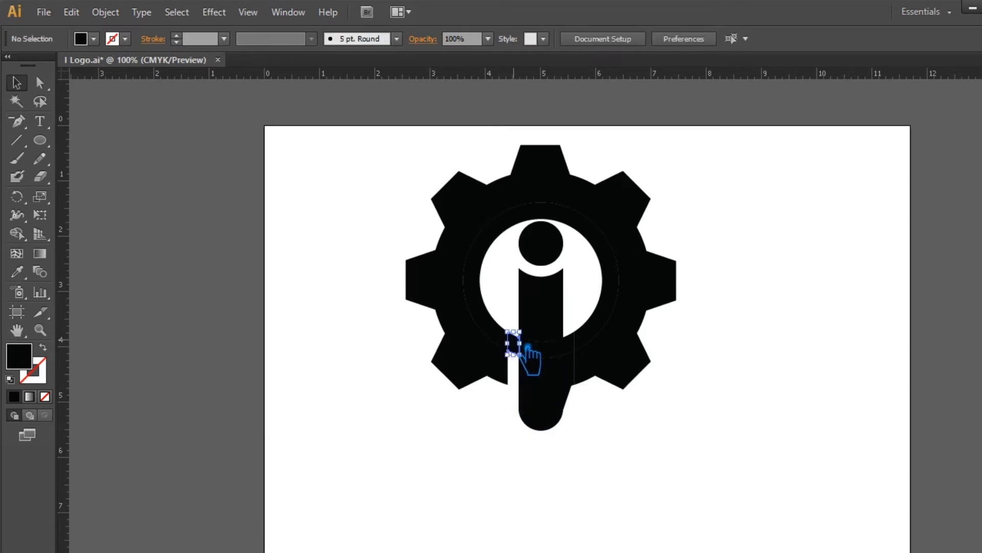
left_click(583, 381)
key("Delete")
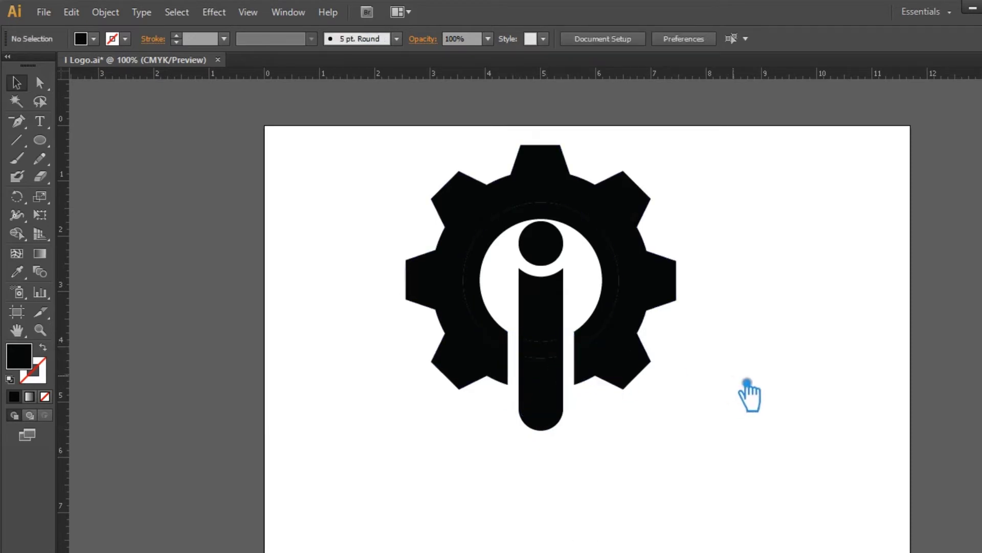
Unite the stem's pieces into one shape with Pathfinder and remove the surplus anchor points along its sides.
left_click(544, 298)
key("shift+ctrl+F9")
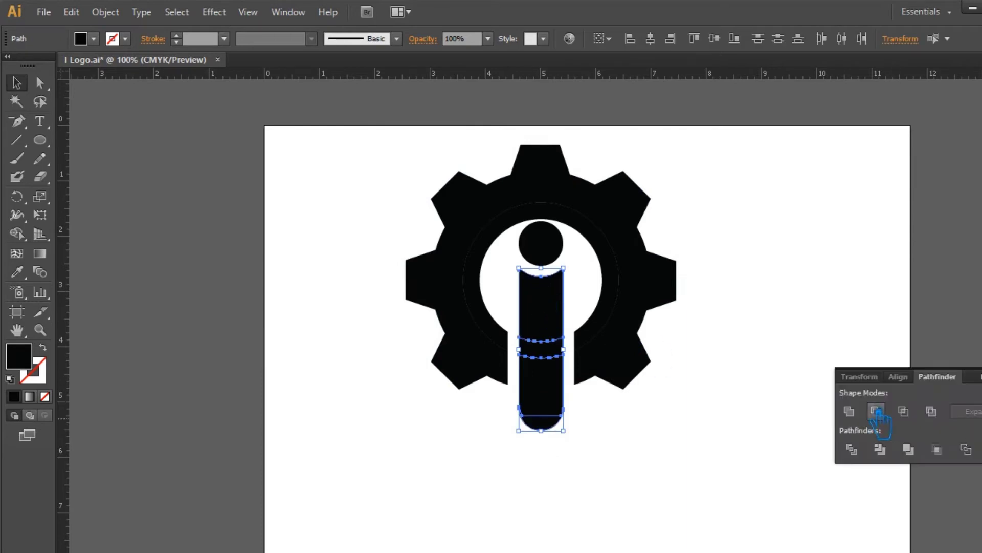
left_click(849, 411)
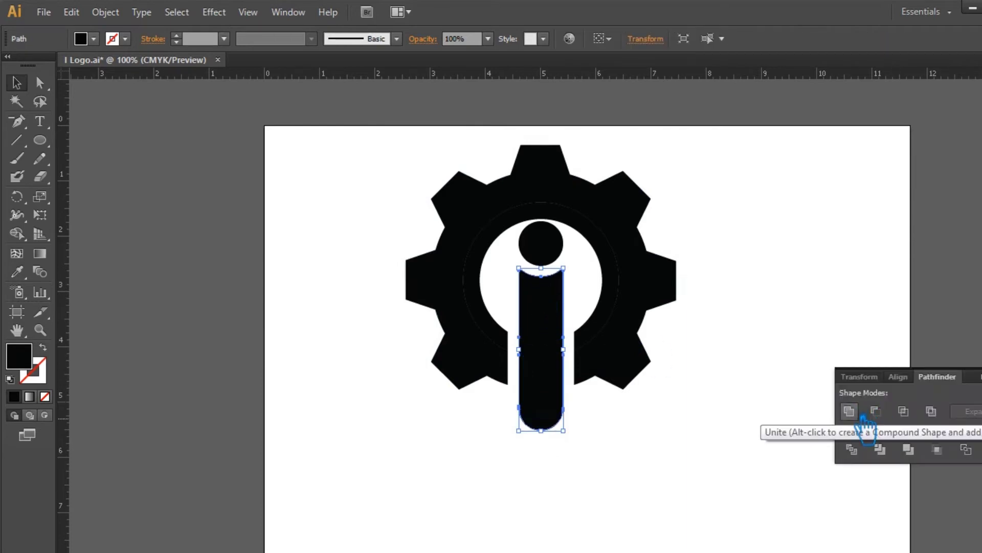
left_click(563, 336)
left_click(563, 354)
left_click(519, 337)
key("v")
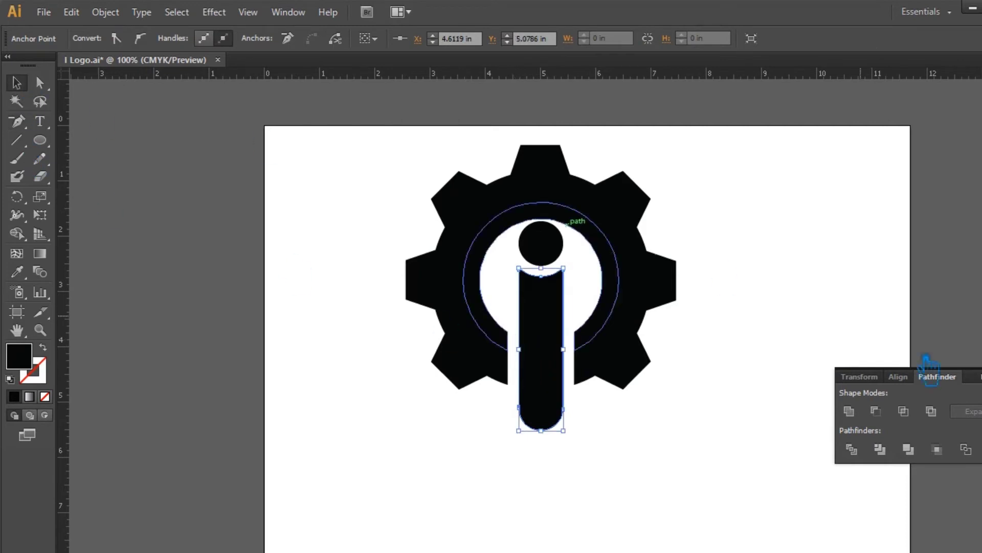
left_click(979, 371)
left_click(870, 354)
left_click(653, 321)
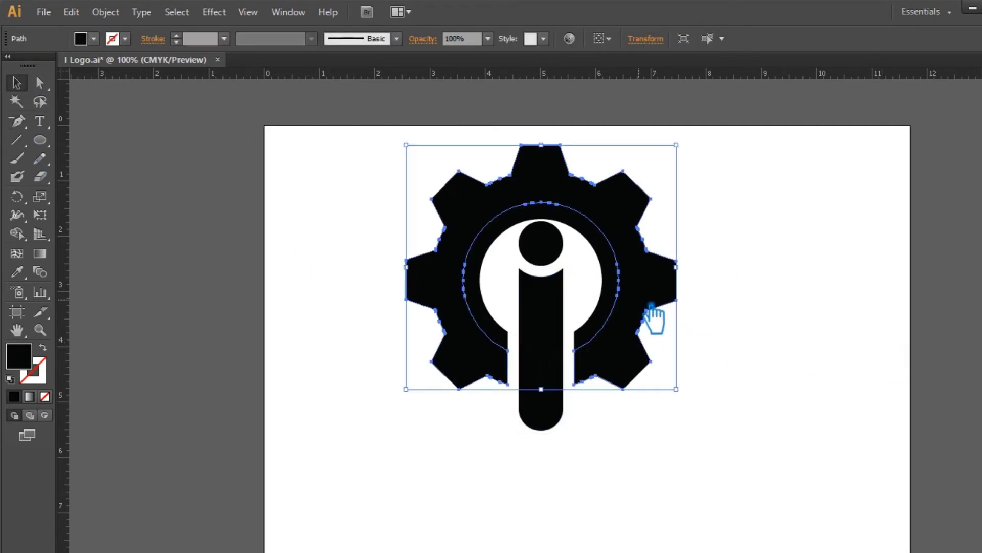
right_click(637, 297)
key("Escape")
left_click(859, 342)
left_click(516, 339)
left_click(735, 365)
left_click(674, 312)
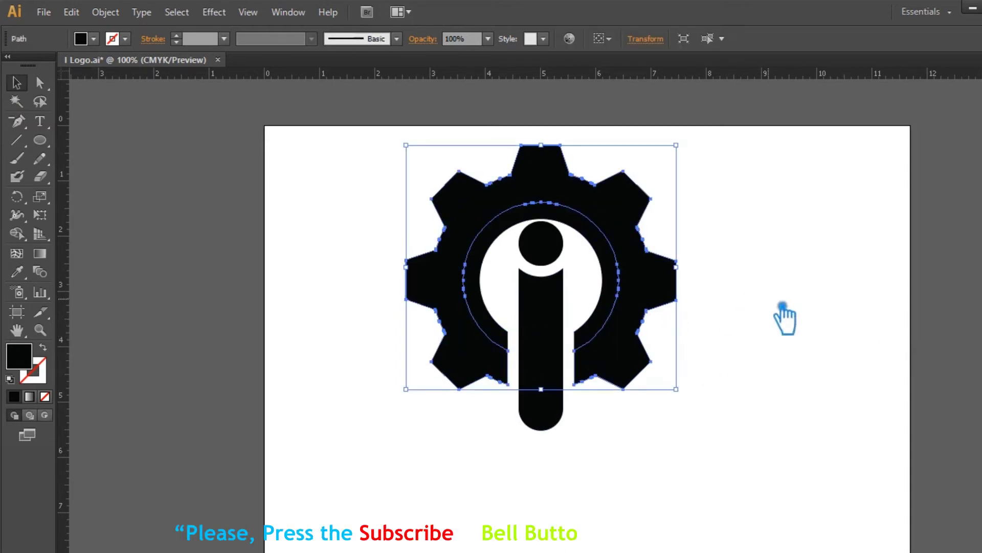
left_click(785, 318)
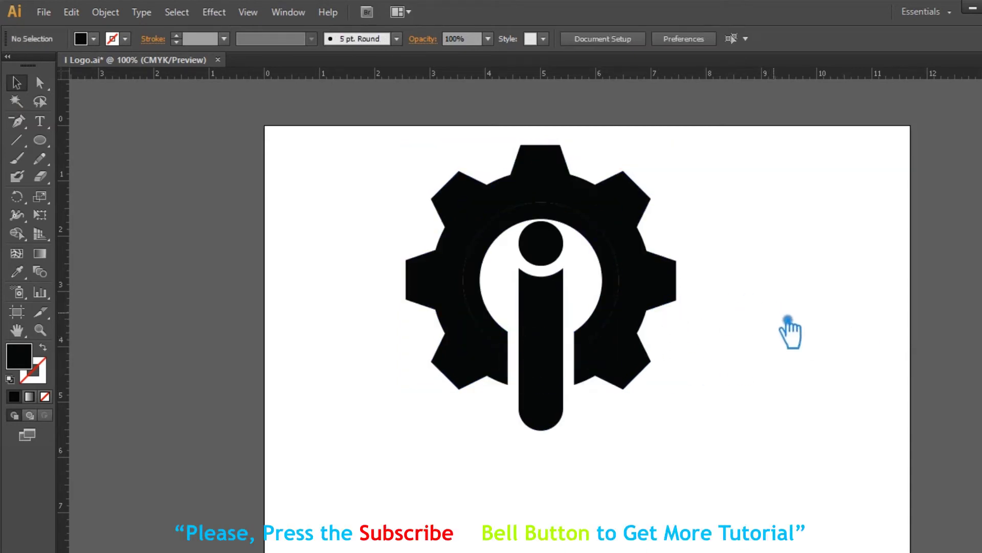
Move the letter i's dot and stem together slightly downward within the gear's opening.
left_click(561, 340, "shift")
key("Down")
key("Down")
key("Down")
key("Down")
key("Down")
key("Down")
key("Down")
key("Down")
key("Down")
left_click(772, 376)
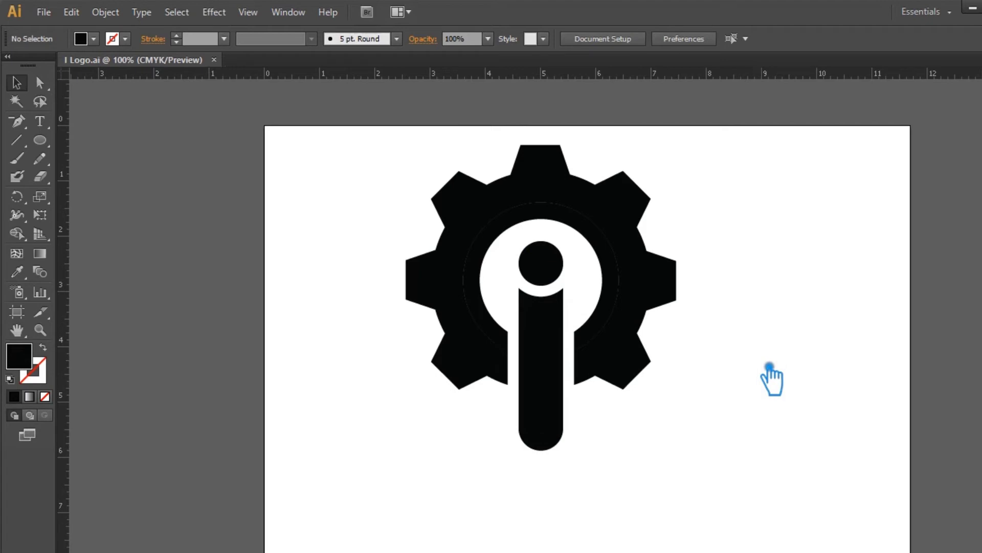
Shorten the stem by moving only the anchor points of its rounded lower end upward.
key("a")
left_click_drag(605, 480, 489, 424)
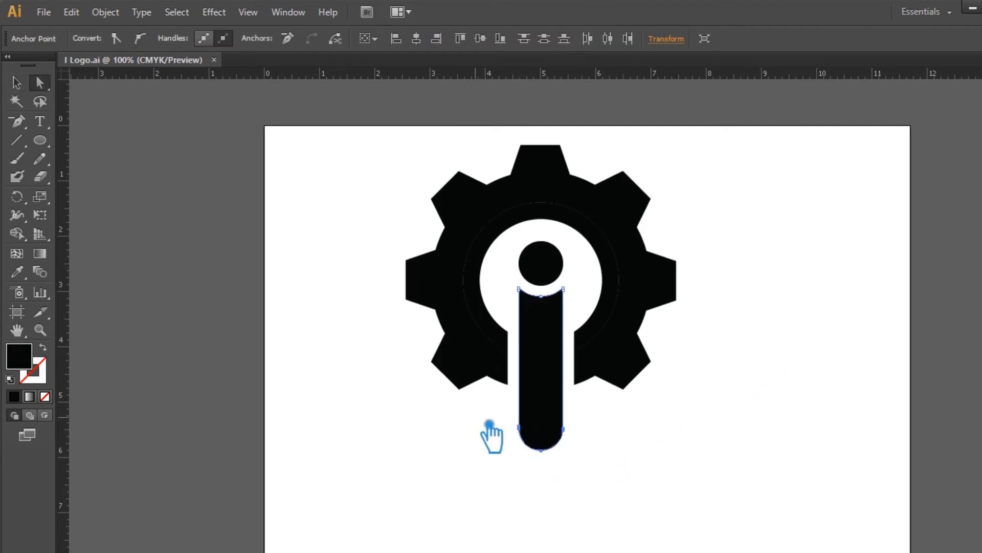
key("Up")
key("Up")
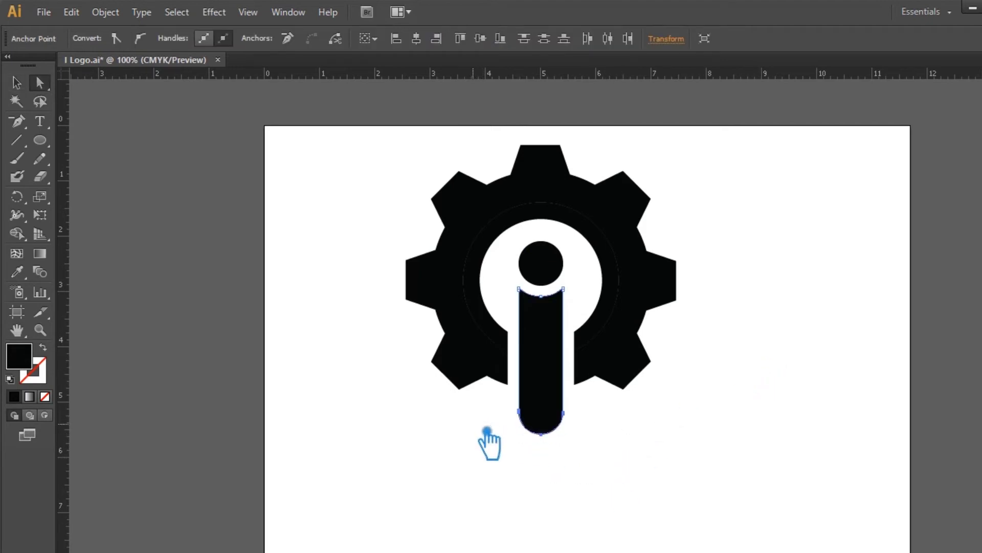
key("Up")
key("Up")
key("Up")
left_click(17, 82)
left_click(828, 306)
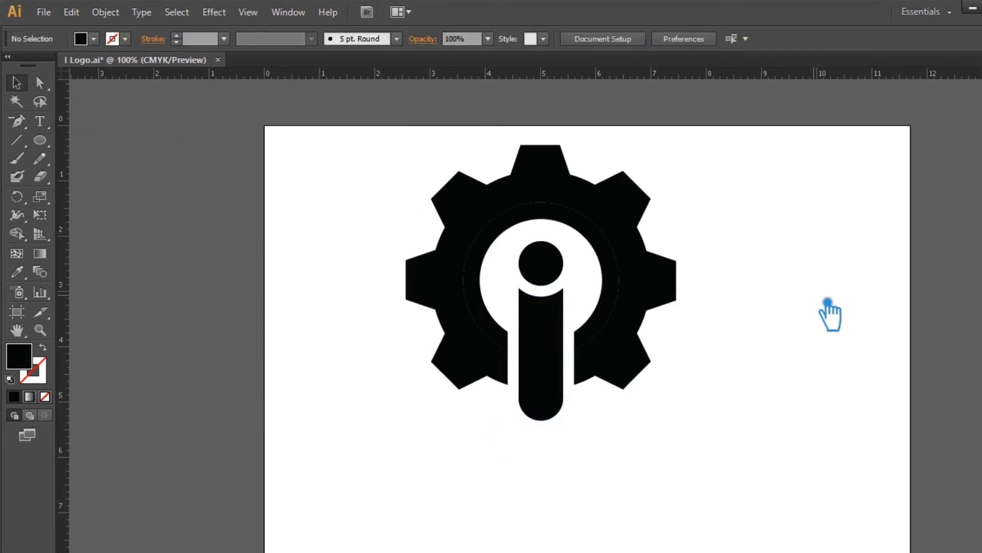
Fill the gear's toothed body with light brown #96815C.
left_click(639, 214)
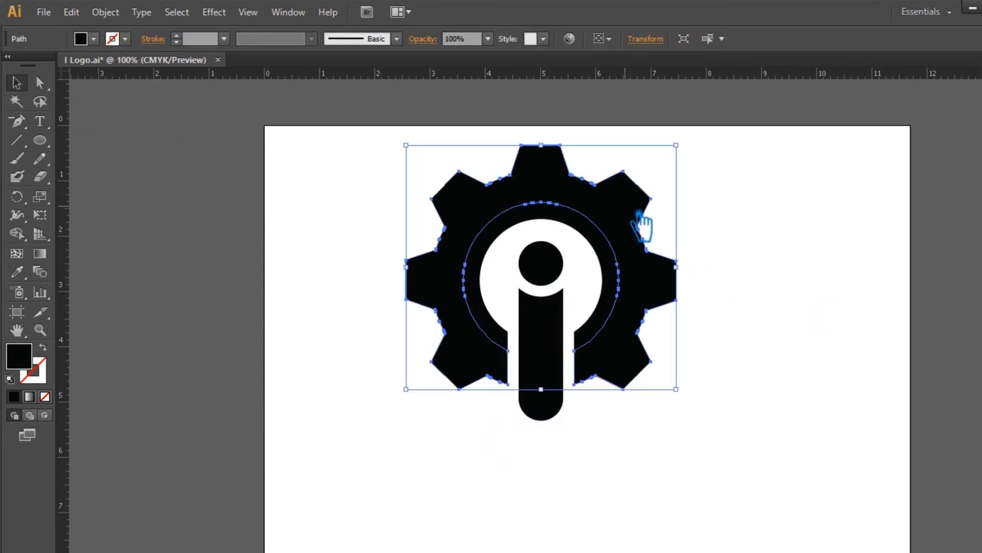
double_click(41, 364)
mouse_move(801, 297)
left_mouse_down()
mouse_move(786, 286)
mouse_move(794, 298)
left_mouse_up()
left_click(658, 252)
left_click_drag(665, 259, 660, 210)
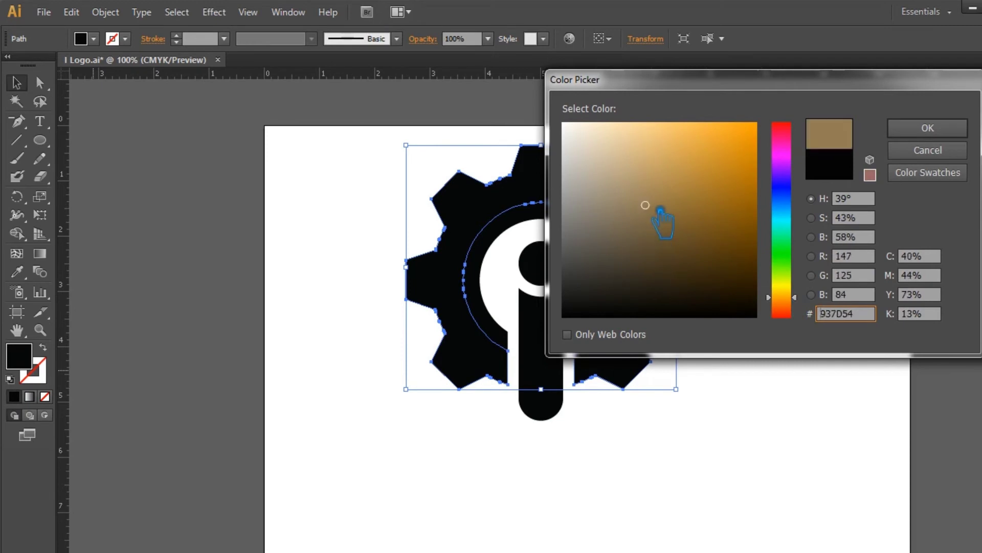
left_click(927, 128)
Sample the gear's brown onto the inner ring and darken the ring's fill to a deeper brown.
left_click(681, 246)
left_click(619, 261)
left_click(577, 229)
key("i")
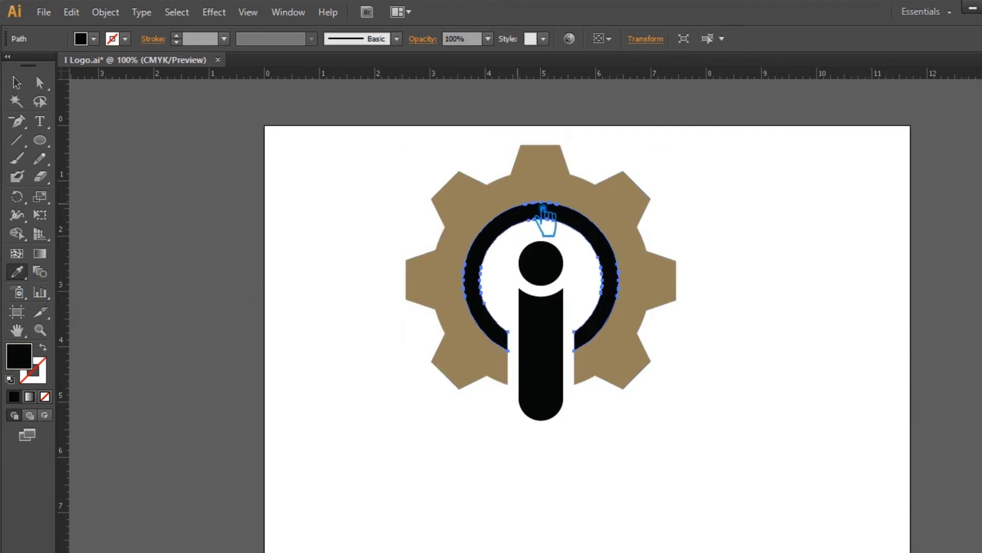
left_click(532, 200)
double_click(36, 362)
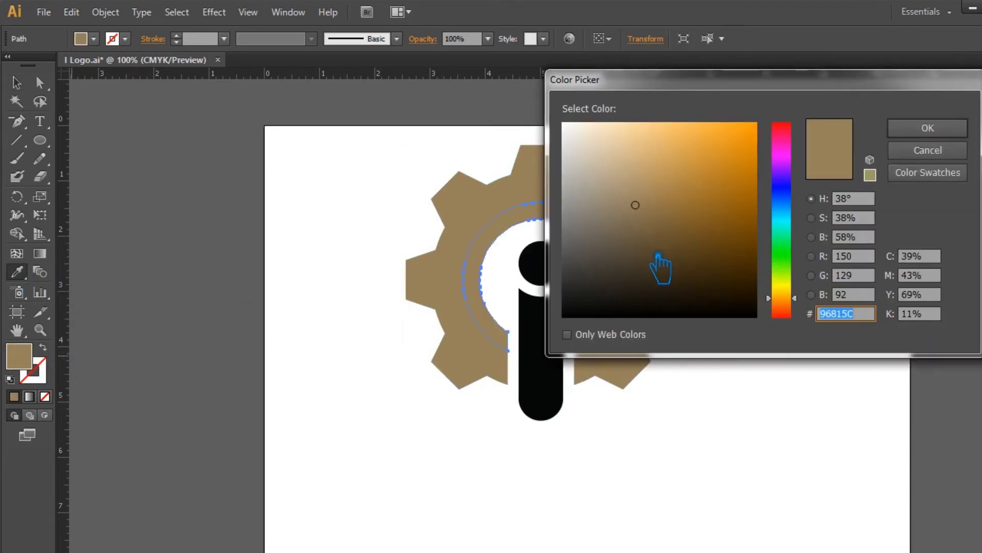
left_click(641, 250)
left_click(626, 243)
left_click(928, 128)
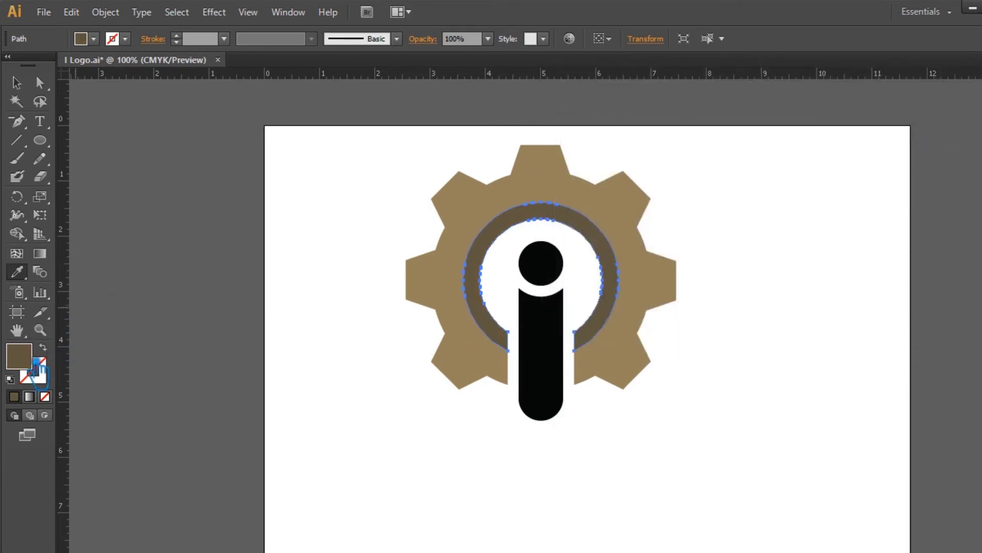
Deepen the fills of the gear and its inner ring, using brown #75613E for the gear and a darker brown for the ring.
double_click(36, 363)
left_click(625, 222)
left_click(928, 128)
Group the letter i's dot and stem and fill them with the gear's brown using the Eyedropper.
key("v")
left_click(561, 281)
key("ctrl+g")
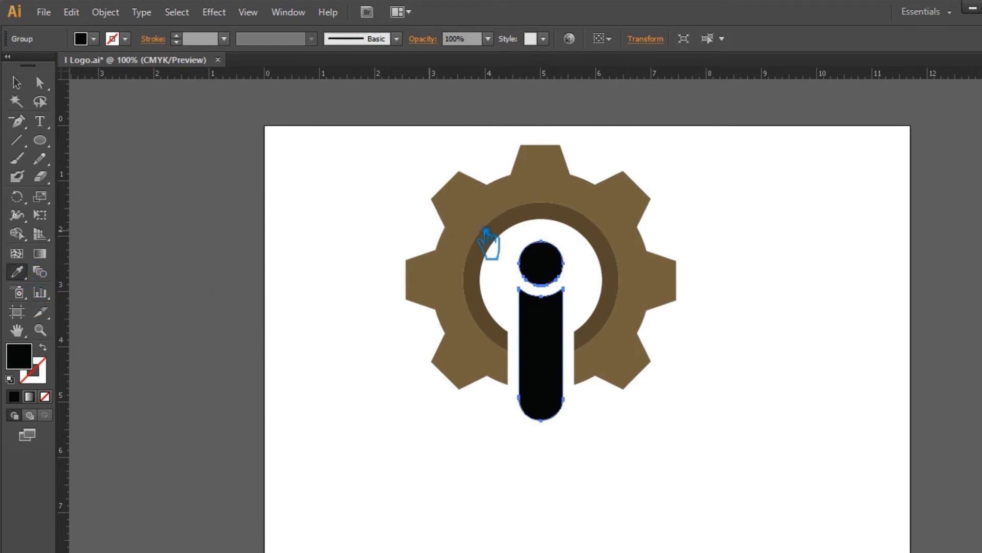
left_click(499, 216)
left_click(17, 83)
left_click(802, 322)
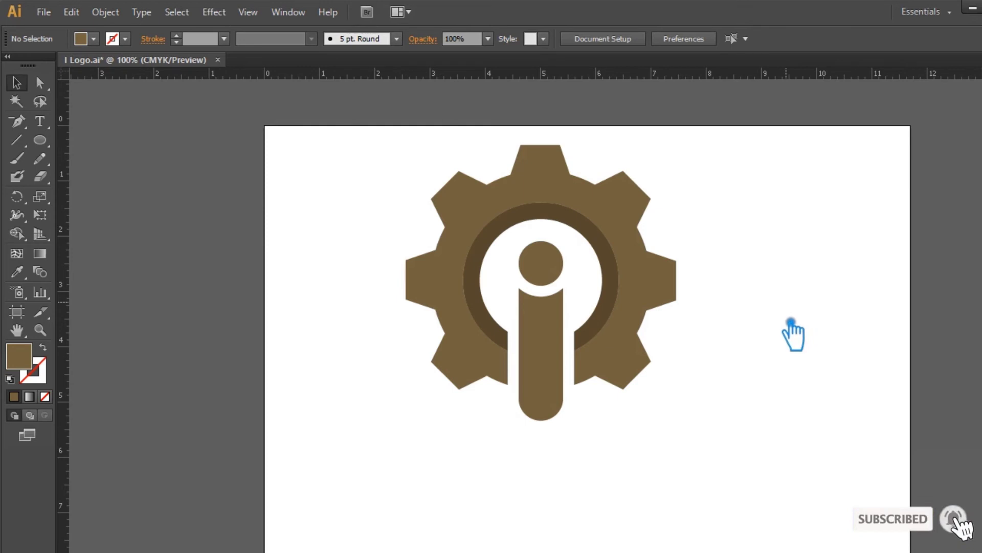
Match the inner ring's fill to the gear's brown with the Eyedropper.
left_click(612, 286)
key("i")
left_click(614, 204)
Change the gear's fill to a lighter, medium brown with a hue of about 39°.
left_click(17, 81)
left_click_drag(390, 176, 498, 230)
double_click(31, 361)
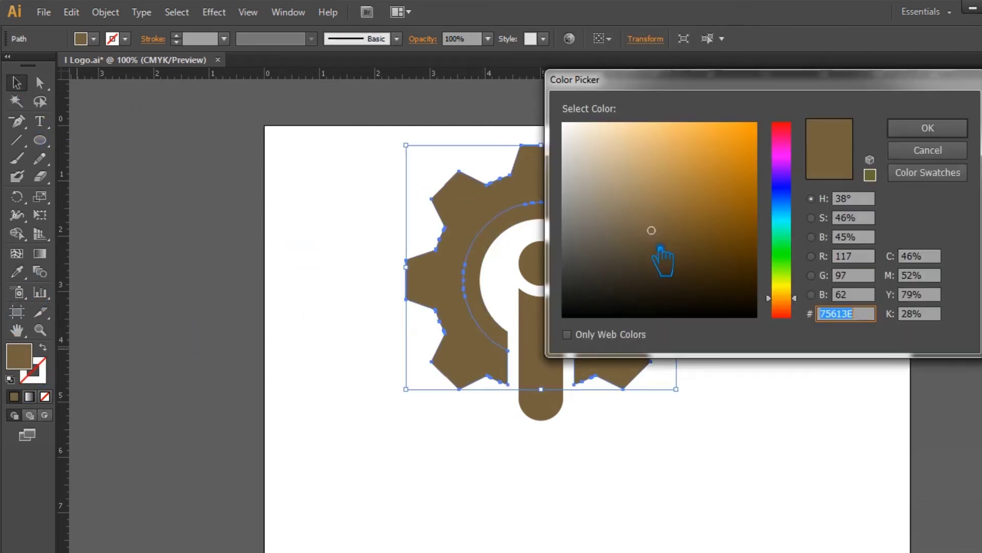
left_click(641, 205)
left_click(927, 129)
left_click(787, 238)
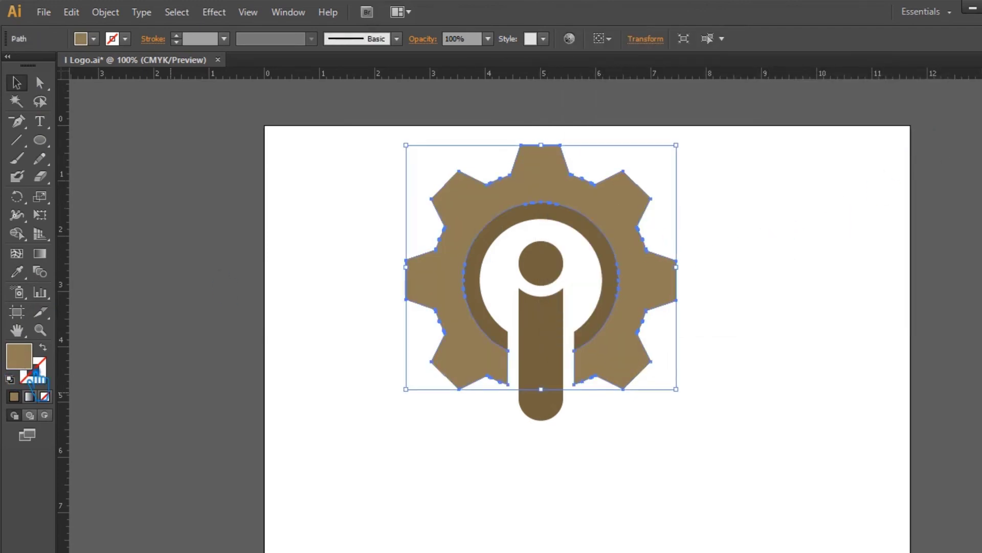
double_click(21, 358)
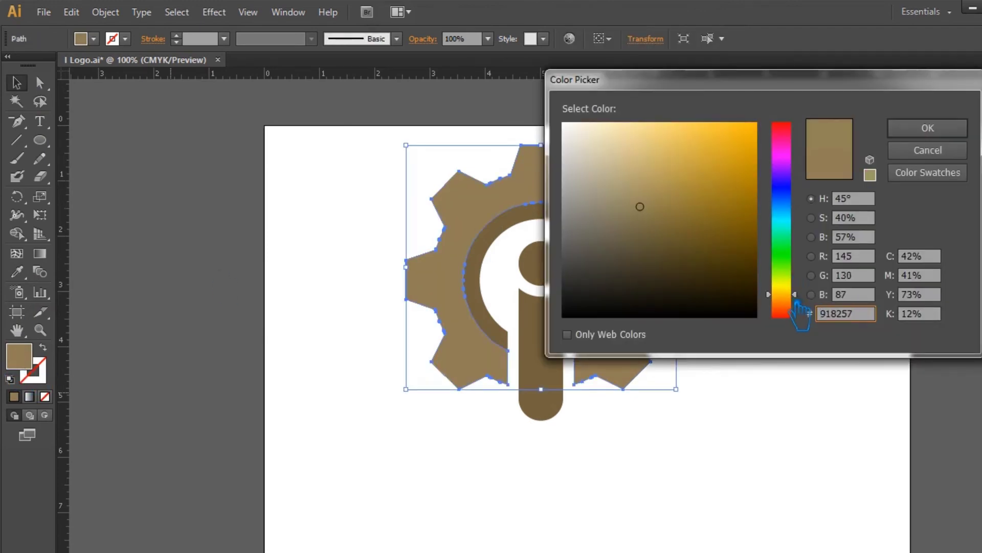
left_click_drag(796, 301, 796, 305)
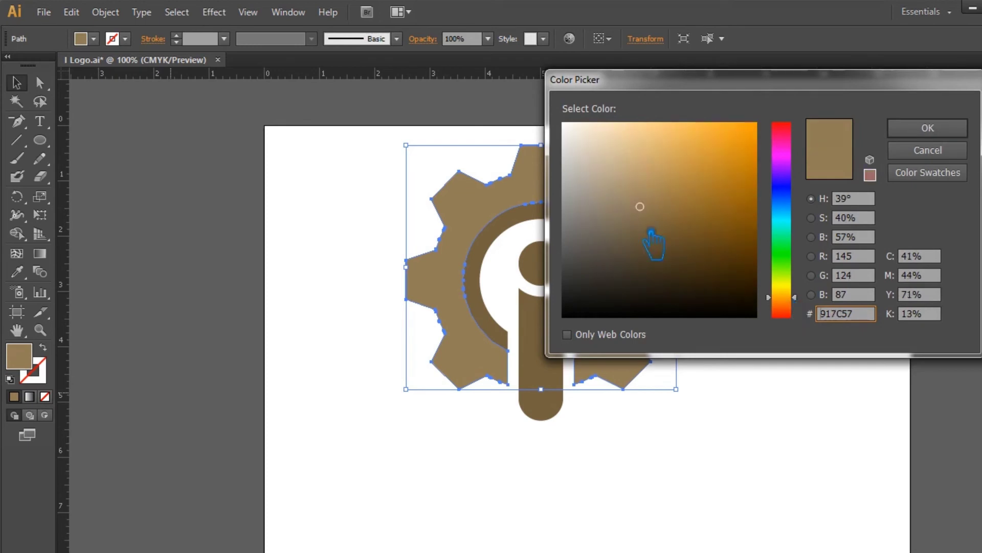
left_click_drag(665, 244, 668, 225)
left_click(936, 131)
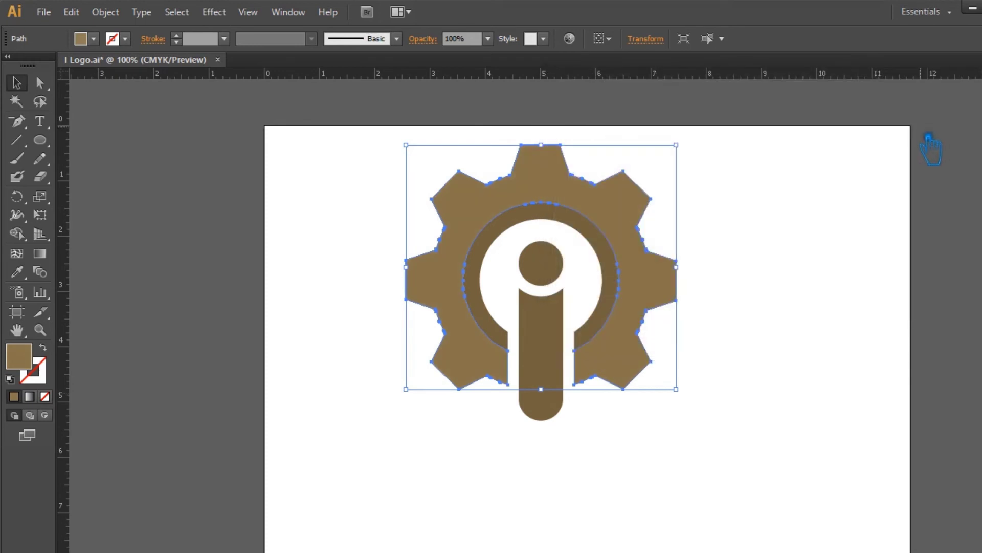
Sample the gear's medium brown onto the inner ring and darken it to a deep brown.
left_click(656, 253)
left_click(614, 251)
key("i")
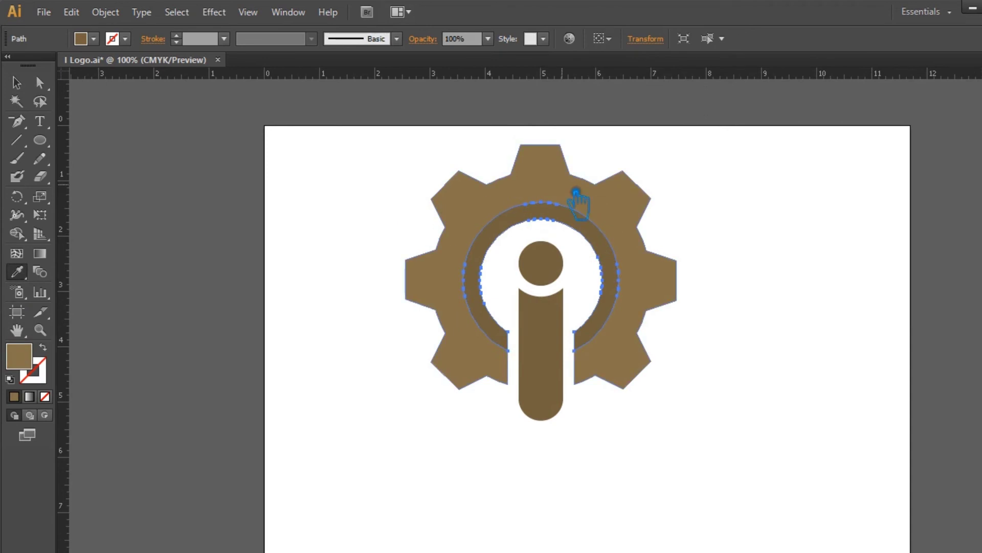
left_click(576, 198)
double_click(19, 355)
left_click_drag(660, 246, 675, 244)
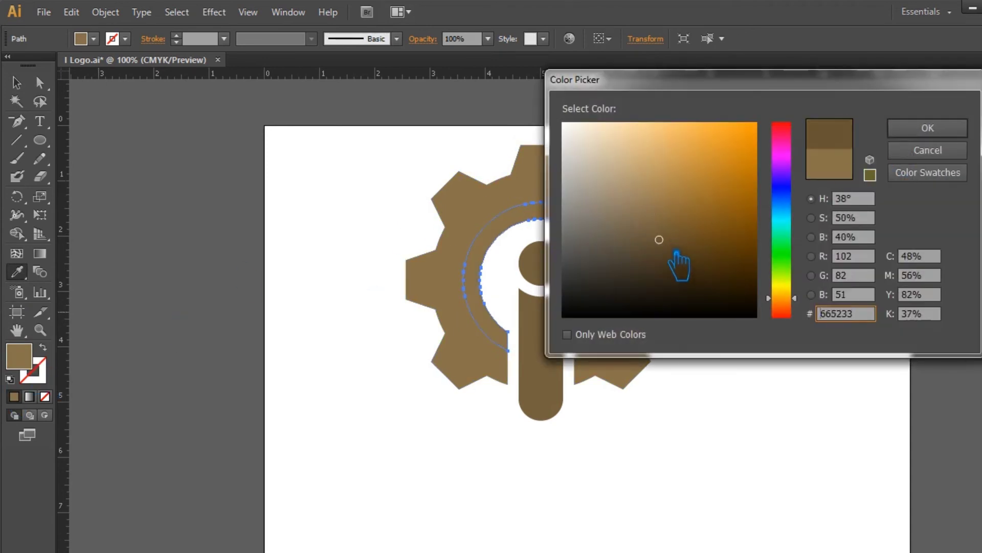
left_click(928, 128)
left_click(17, 82)
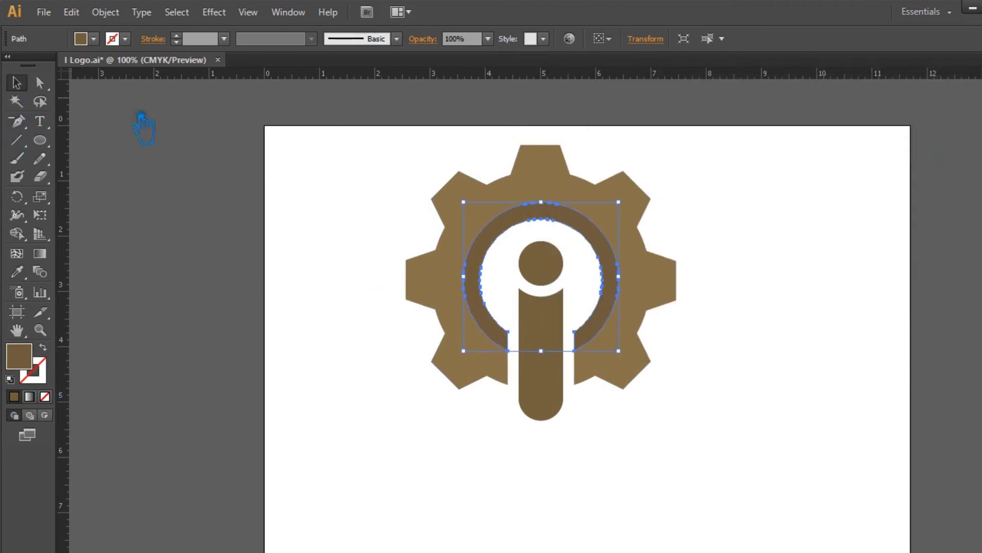
Ungroup the letter i and fill its dot with the inner ring's deep brown.
left_click(750, 221)
left_click(562, 364)
right_click(563, 364)
left_click(616, 446)
left_click(557, 258)
left_click(17, 272)
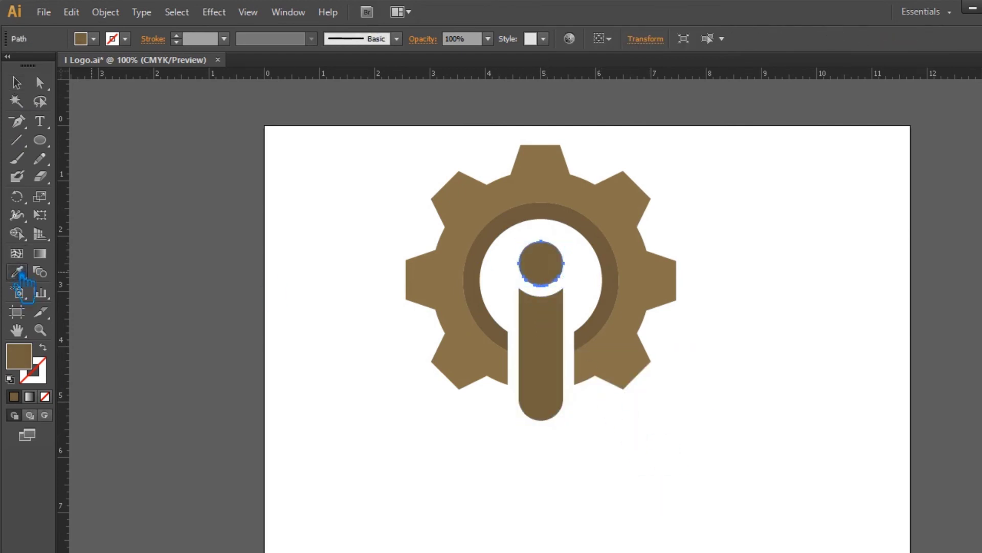
left_click(16, 83)
Fill the stem of the letter i with the gear's medium brown using the Eyedropper.
left_click(352, 195)
left_click(533, 329)
left_click(17, 272)
left_click(471, 219)
left_click(17, 82)
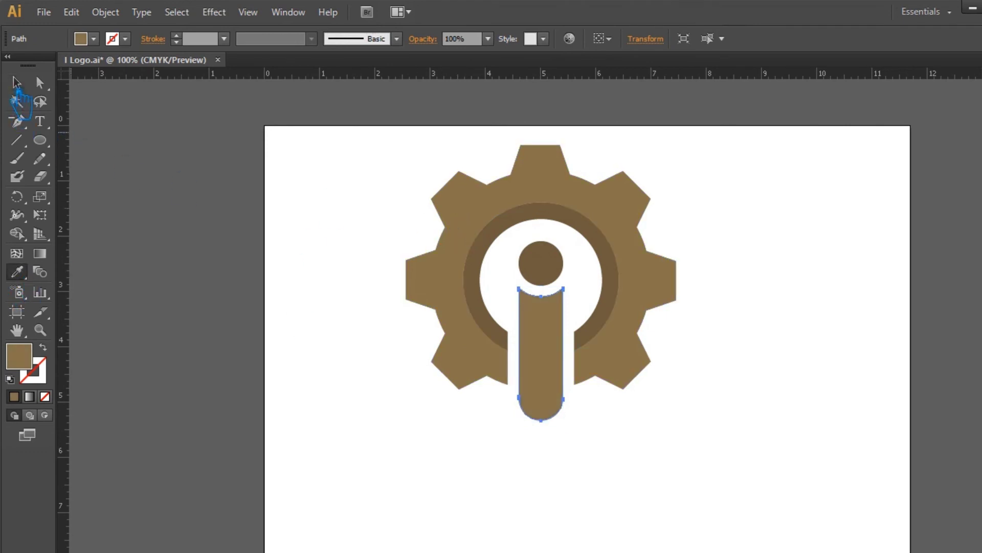
Group the dot and stem of the letter i together again.
left_click(558, 444)
left_click_drag(558, 444, 538, 265)
key("ctrl+g")
left_click(840, 340)
Lighten the gear's fill to brown #998058.
left_click(600, 271)
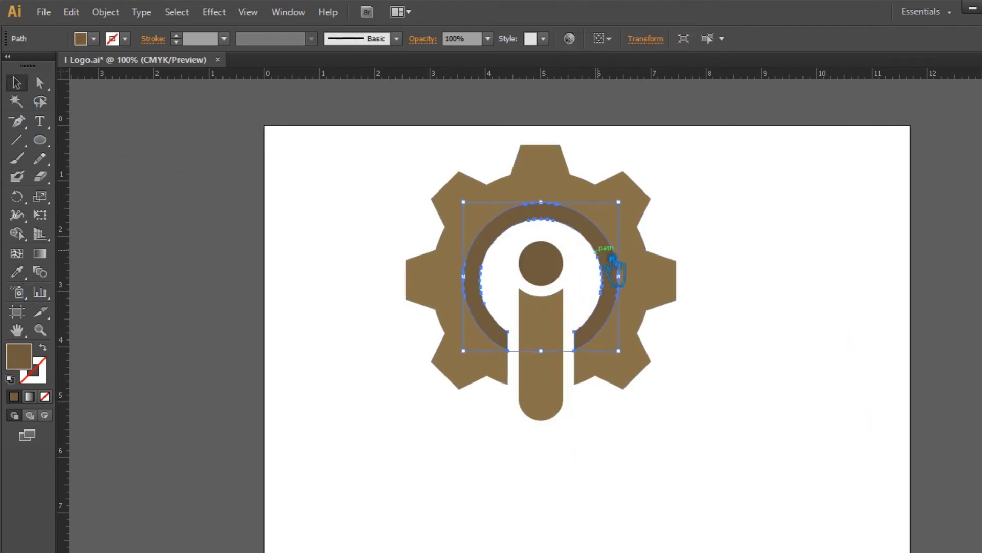
left_click(716, 274)
left_click(664, 278)
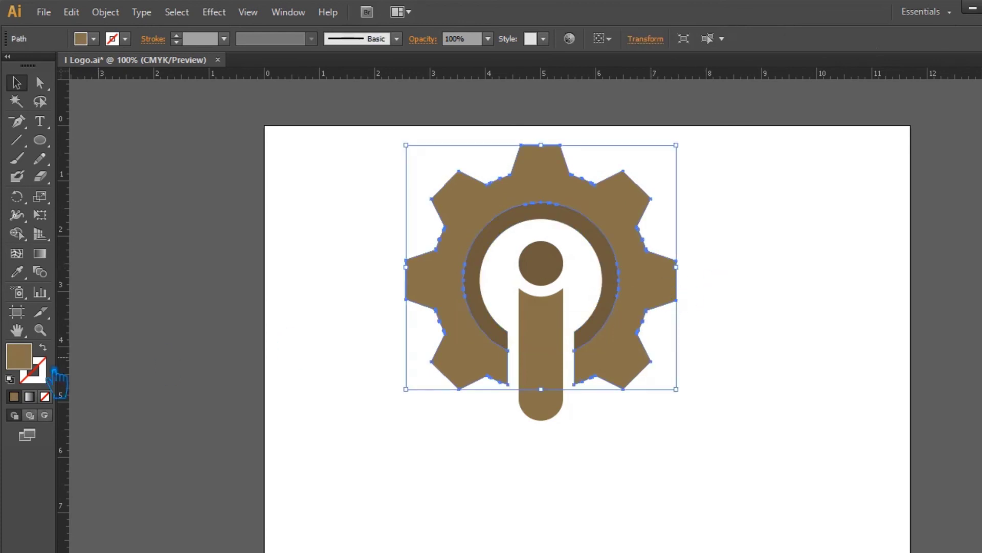
double_click(27, 357)
left_click(661, 211)
left_click(927, 128)
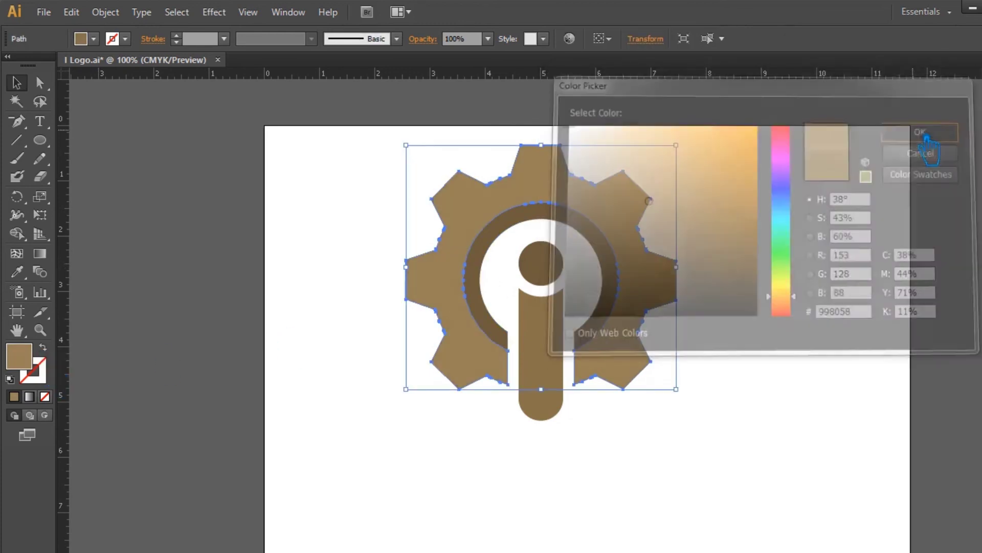
left_click(846, 248)
Sample the gear's new light brown onto the inner ring and darken it to a medium brown.
left_click(614, 266)
left_click(17, 271)
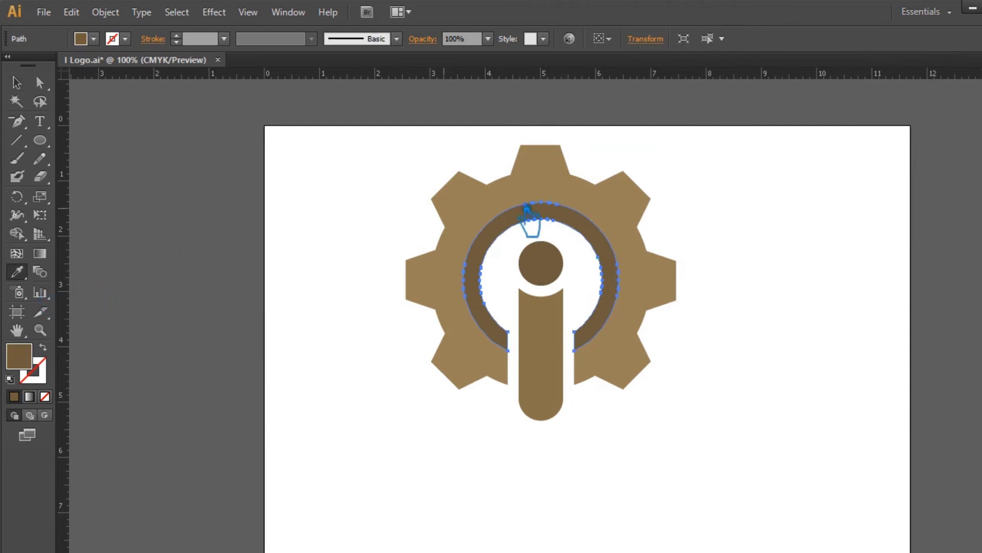
left_click(449, 219)
double_click(40, 361)
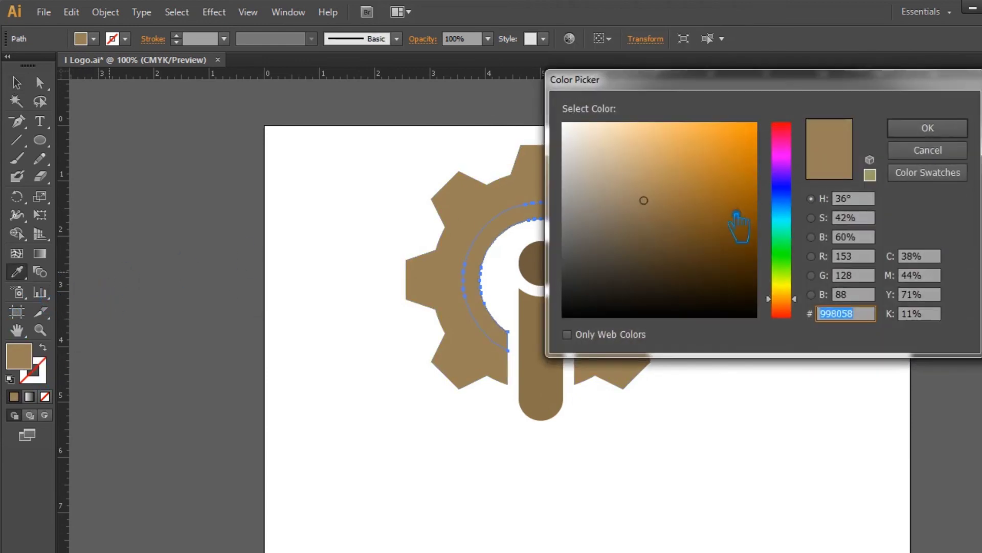
left_click(664, 227)
left_click(945, 130)
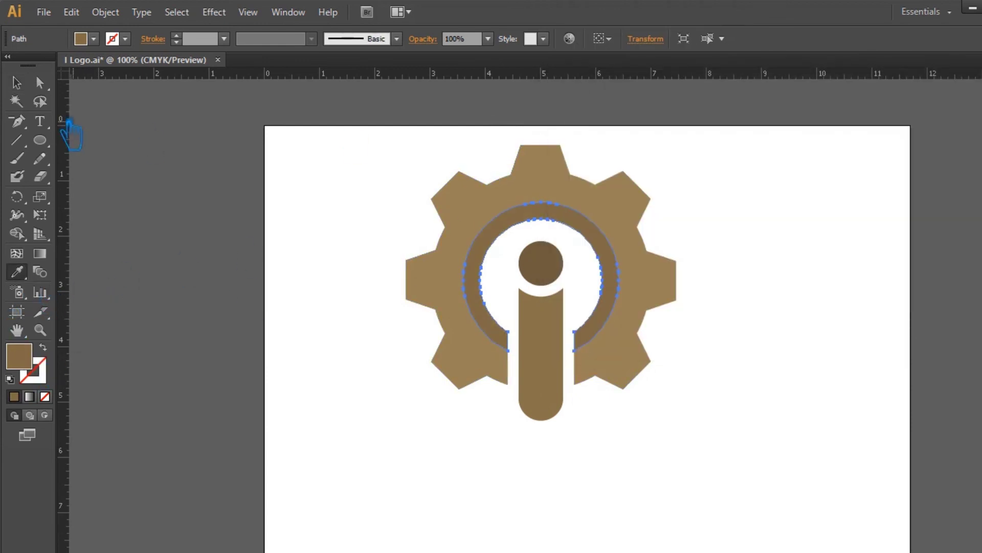
Select only the stem within the grouped letter i using Direct Selection.
left_click(558, 409)
left_click(604, 454)
key("a")
left_click(550, 382)
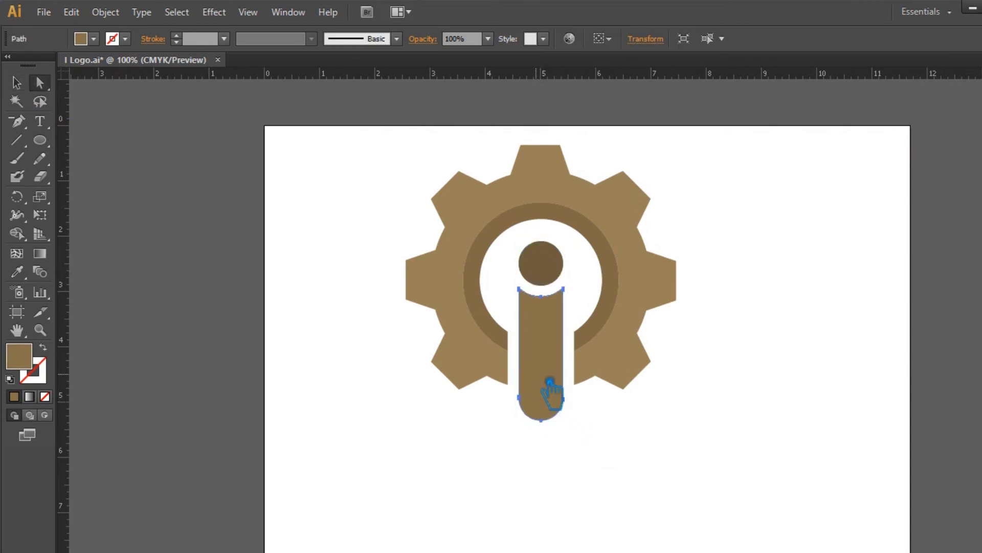